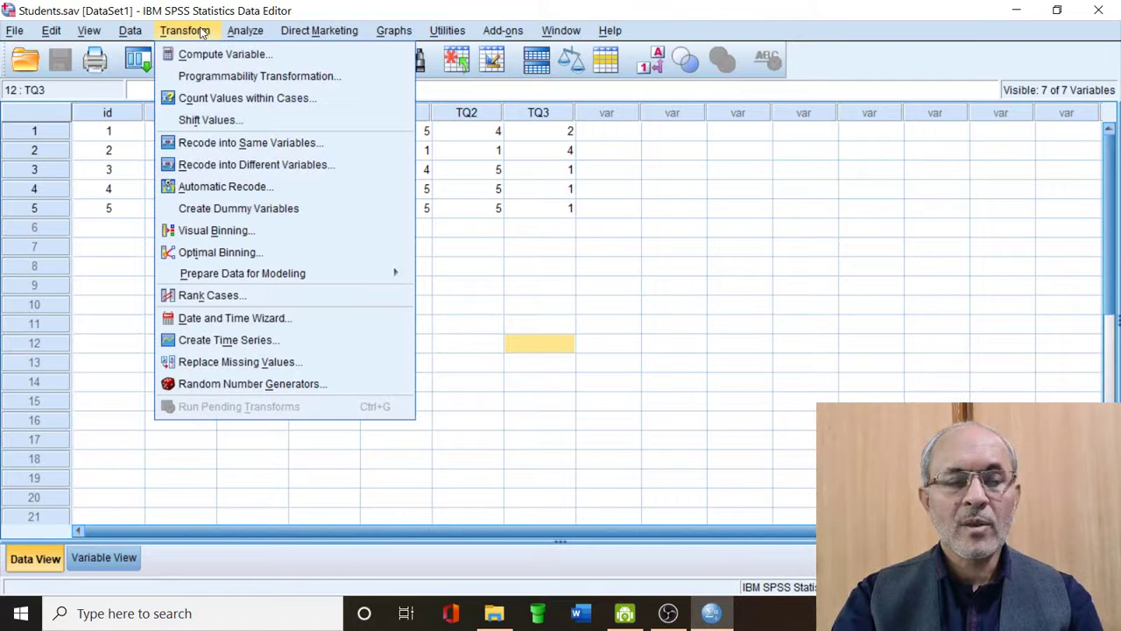
Start a Compute Variable transformation with CGPArev as the target variable.
{"action": "left_click", "coordinate": [213, 53]}
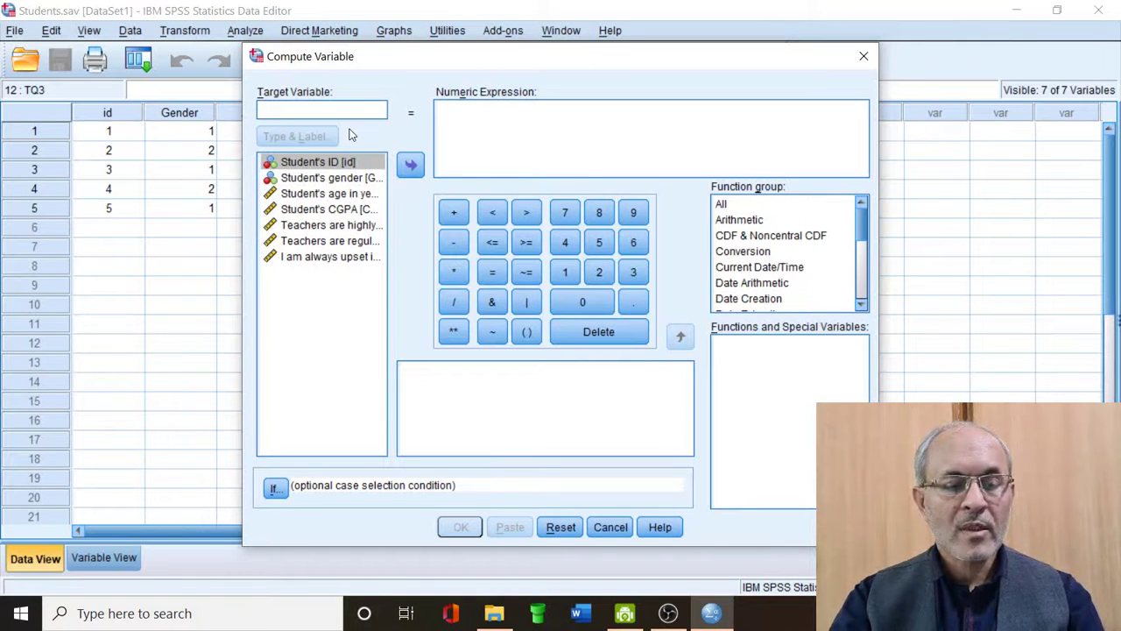
{"action": "type", "text": "CG"}
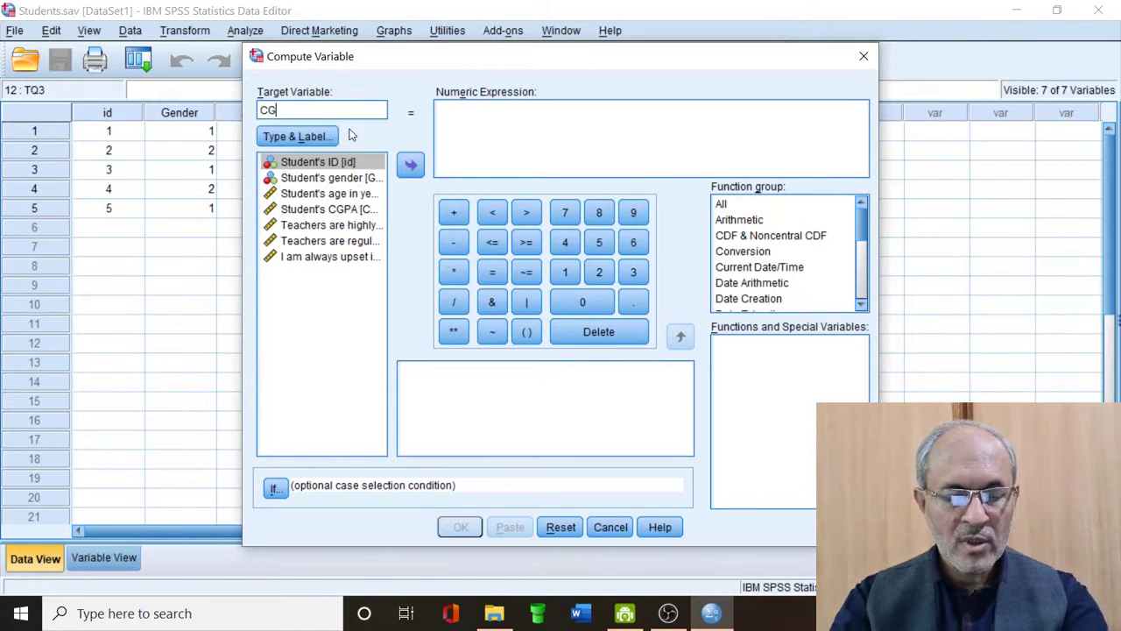
{"action": "type", "text": "PA"}
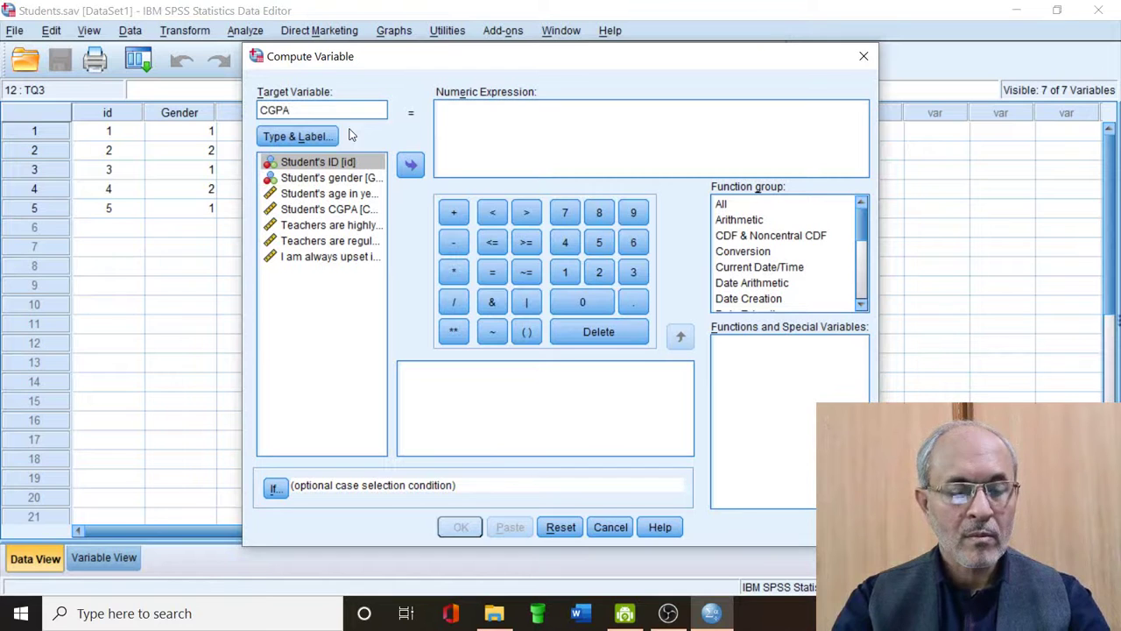
{"action": "type", "text": "rev"}
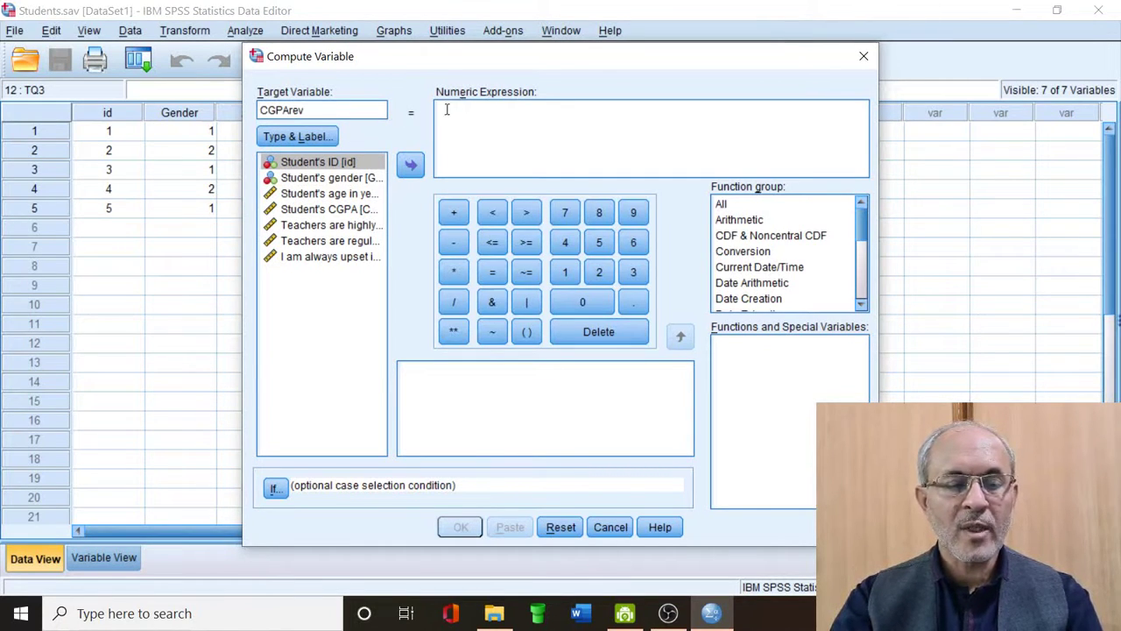
Compute the target variable with the numeric expression CGPA + 0.15, and close the output document without saving it.
{"action": "left_click", "coordinate": [344, 216]}
{"action": "left_click", "coordinate": [415, 164]}
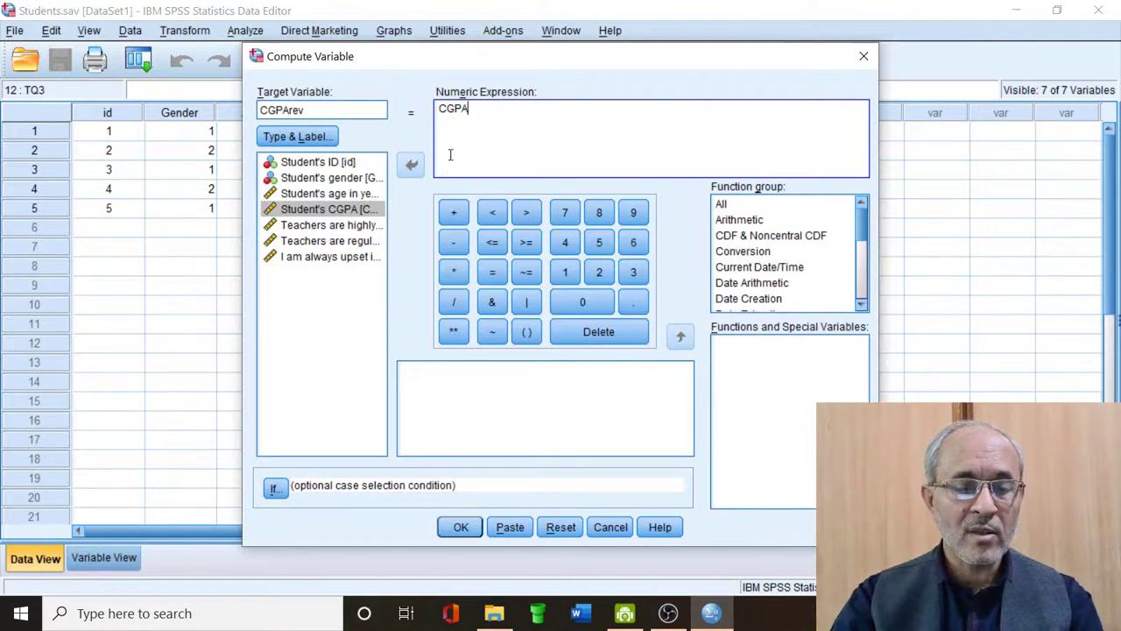
{"action": "left_click", "coordinate": [452, 216]}
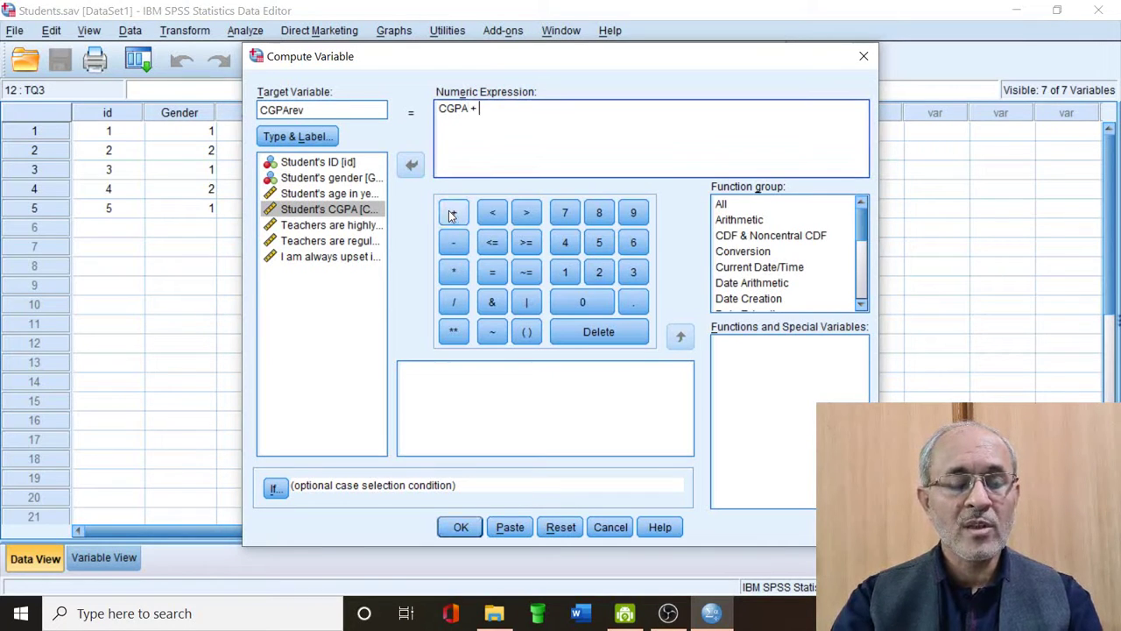
{"action": "type", "text": "0"}
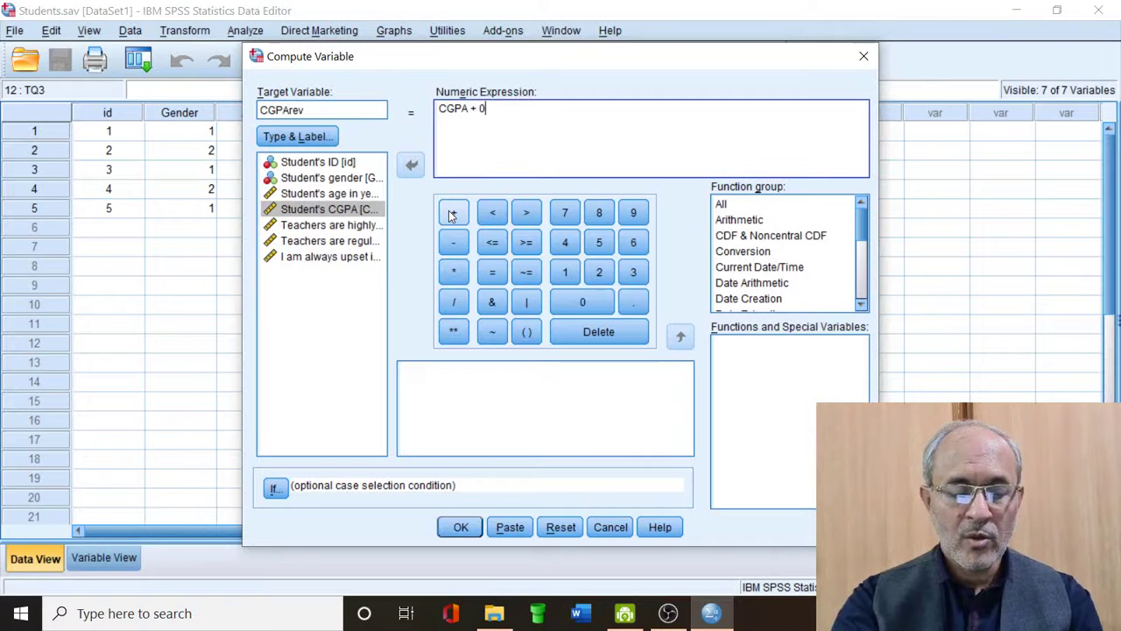
{"action": "type", "text": ".15"}
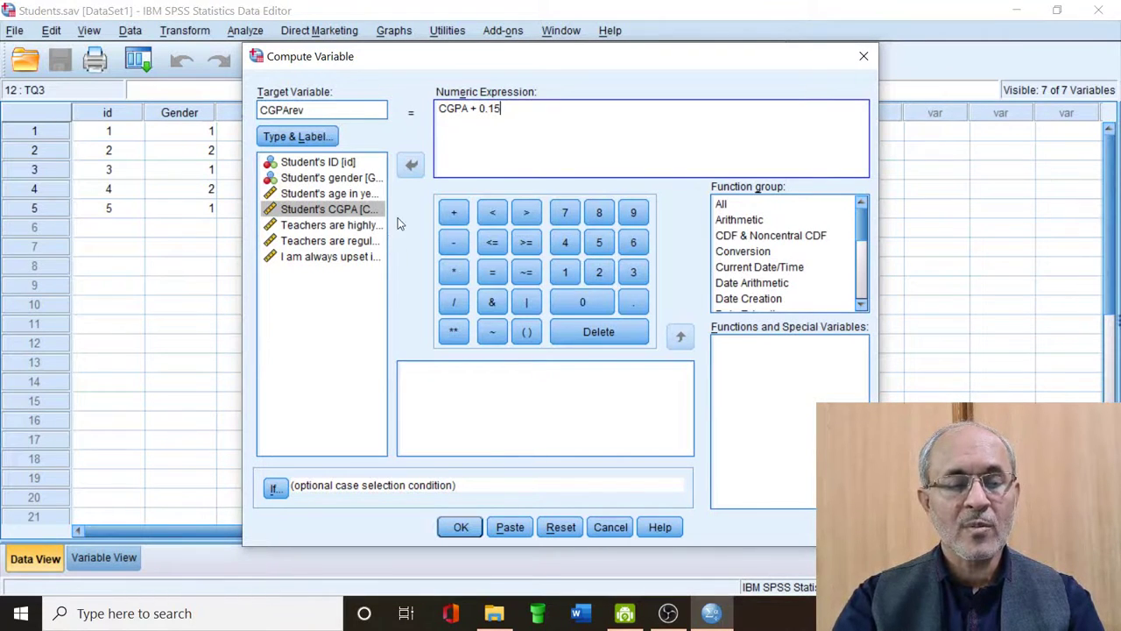
{"action": "left_click", "coordinate": [458, 530]}
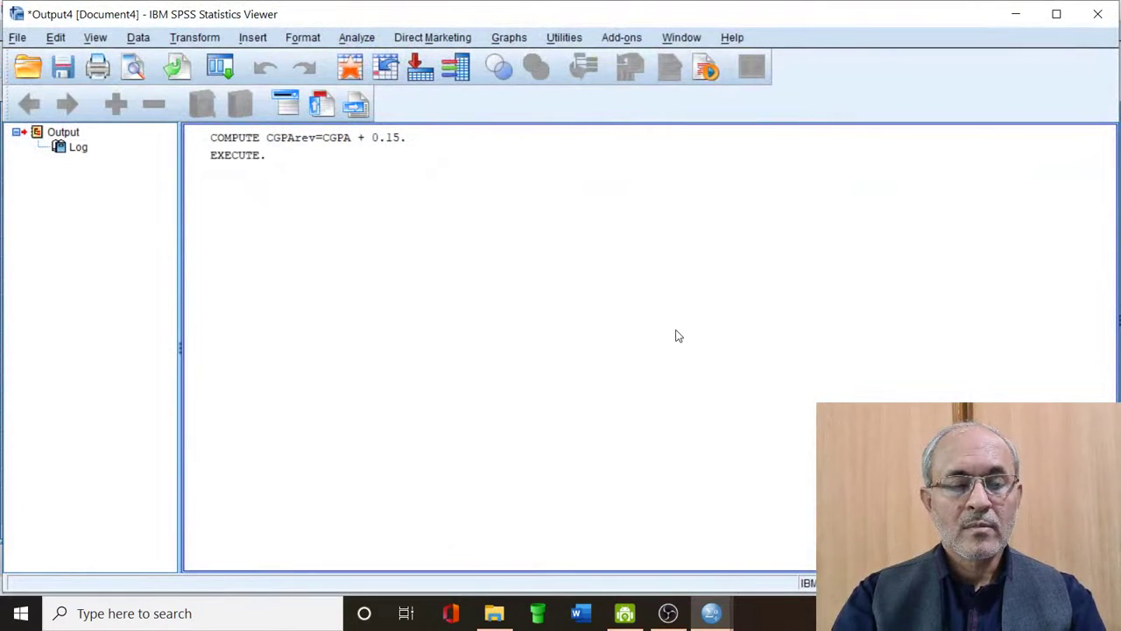
{"action": "left_click", "coordinate": [1097, 14]}
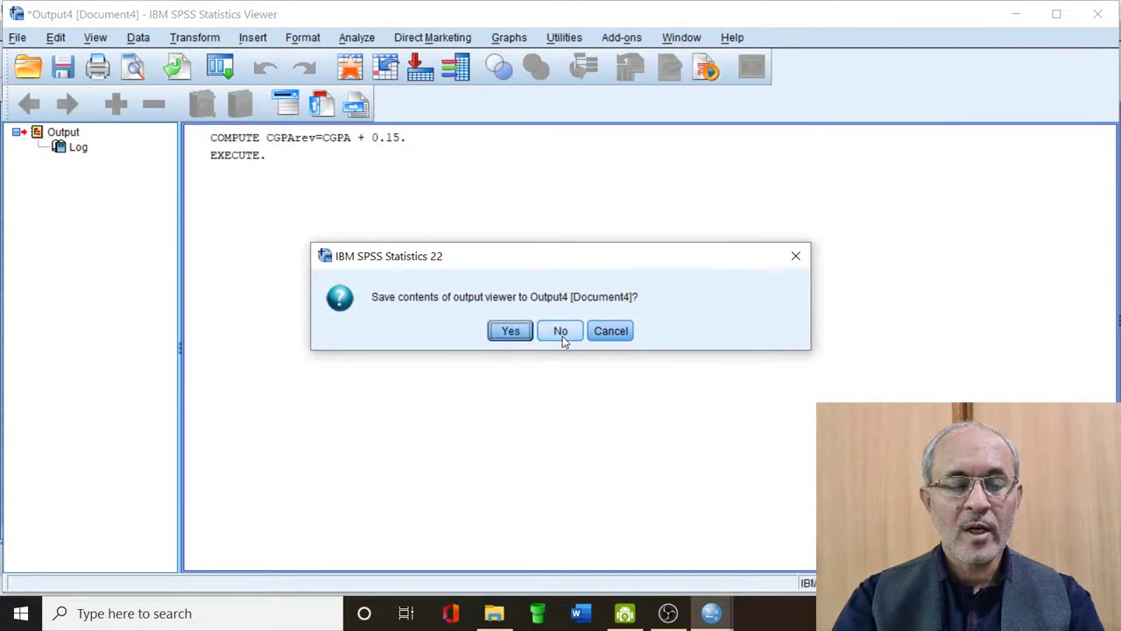
{"action": "left_click", "coordinate": [561, 337]}
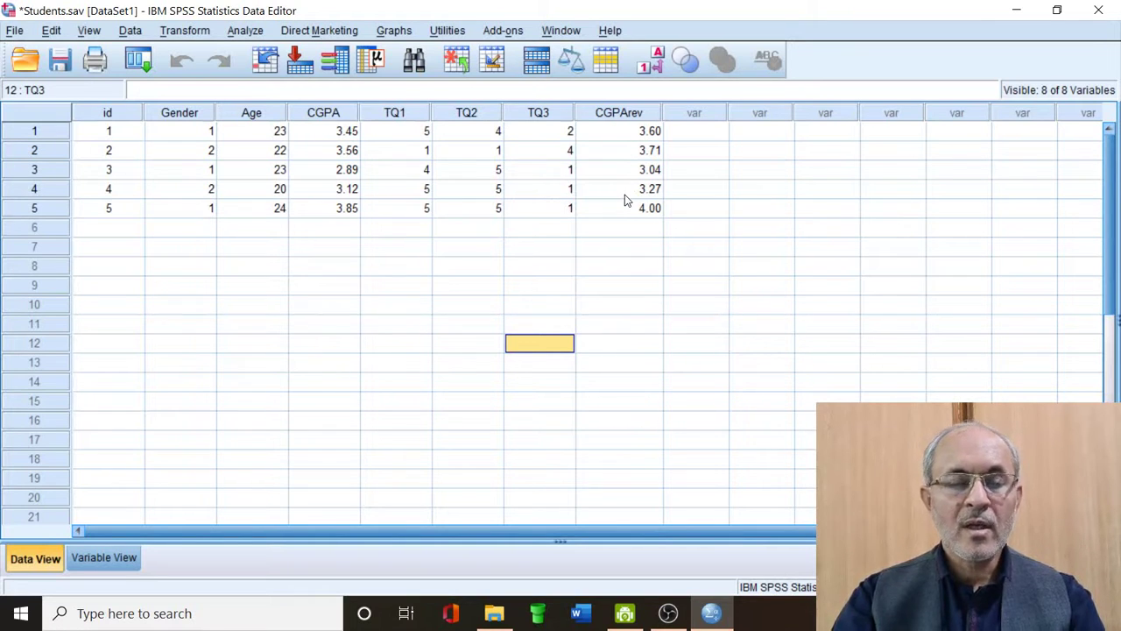
Delete the CGPArev variable from the dataset.
{"action": "left_click", "coordinate": [627, 119]}
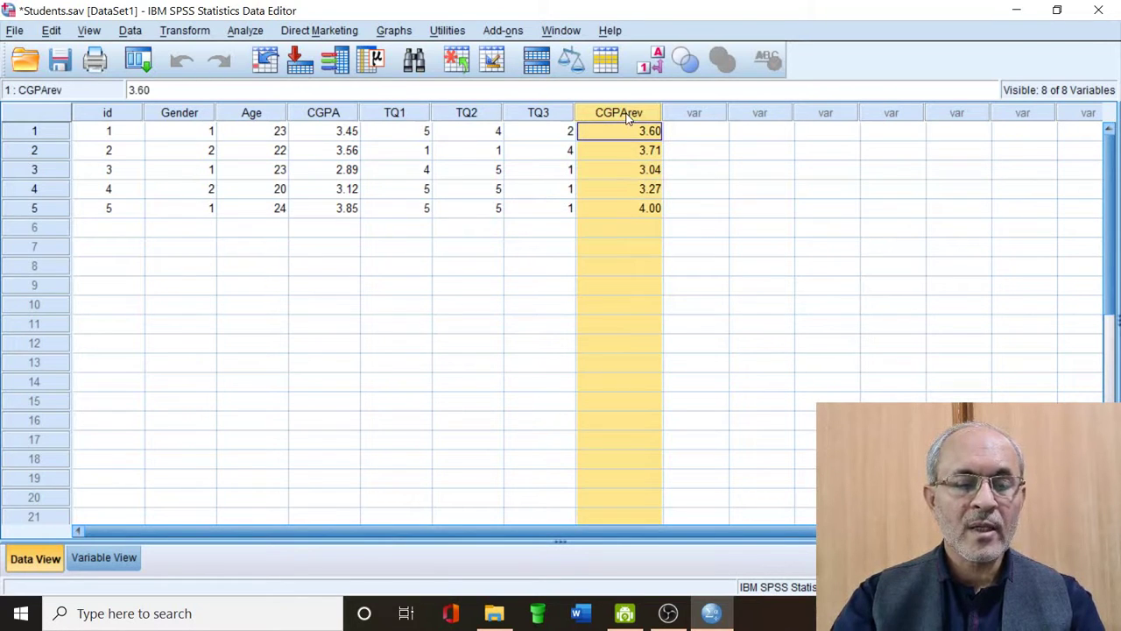
{"action": "right_click", "coordinate": [627, 119]}
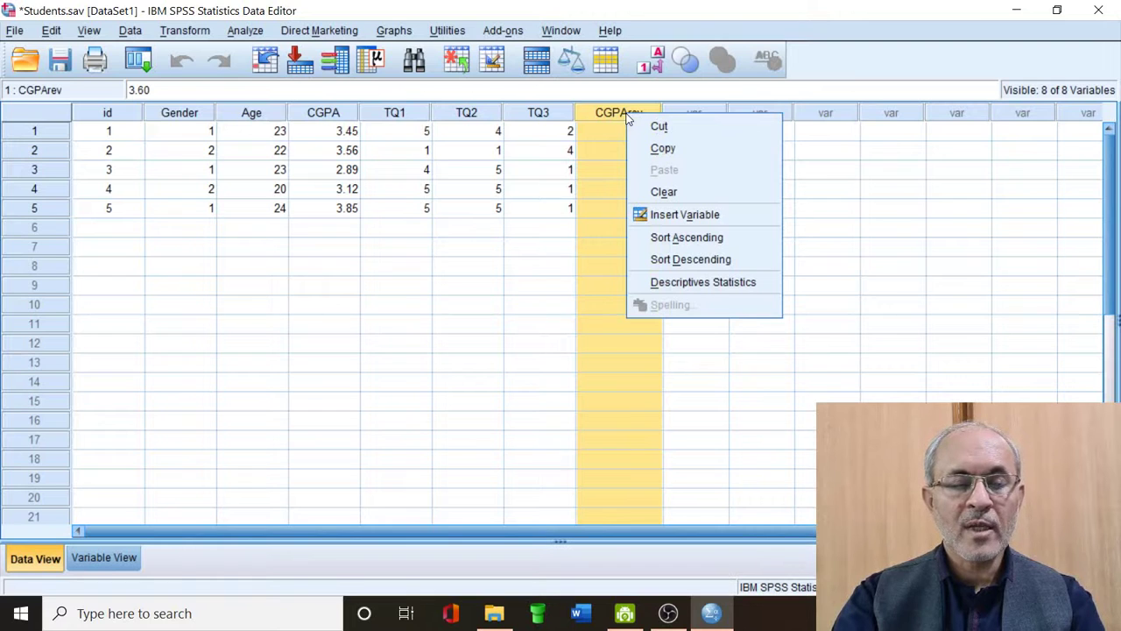
{"action": "left_click", "coordinate": [675, 191]}
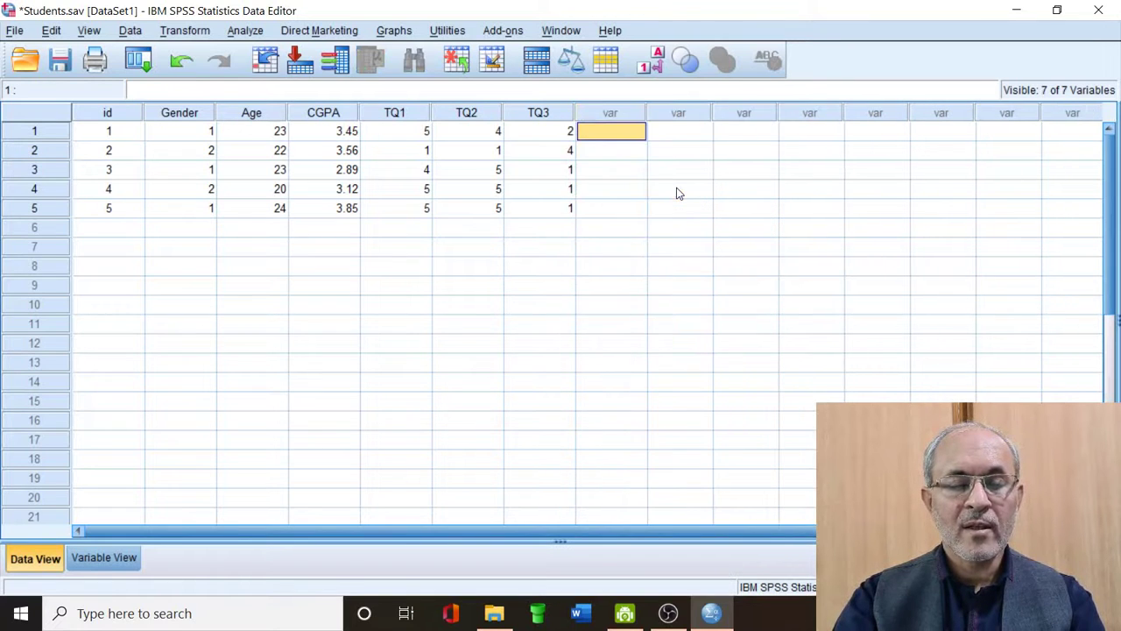
Reopen Compute Variable and clear the previous target variable name and numeric expression.
{"action": "left_click", "coordinate": [212, 33]}
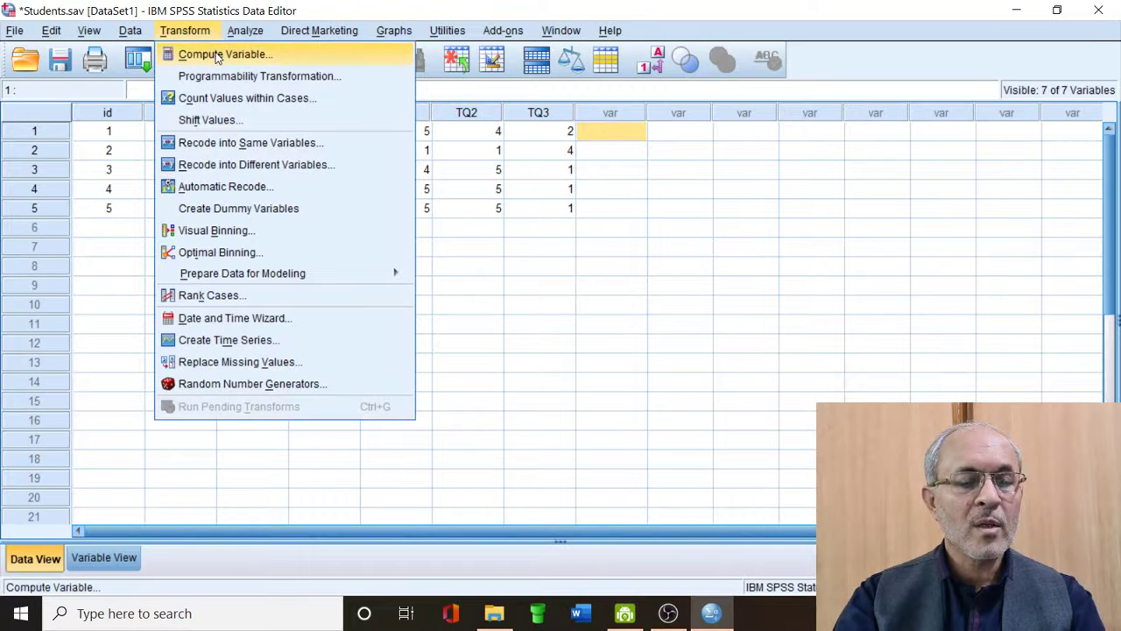
{"action": "left_click", "coordinate": [219, 54]}
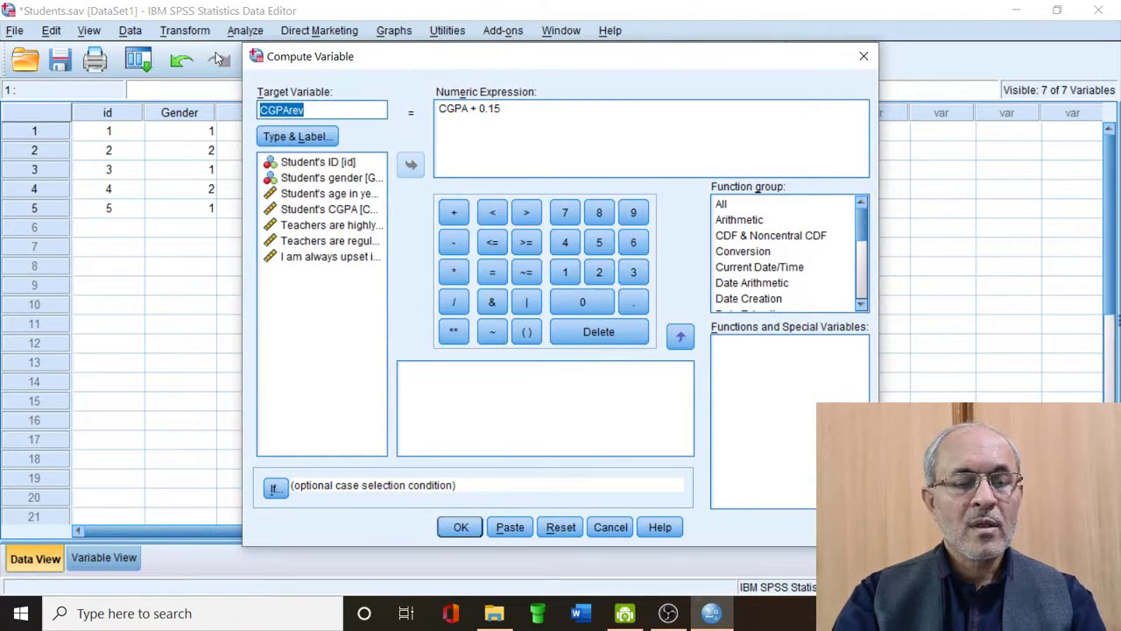
{"action": "left_click", "coordinate": [379, 110]}
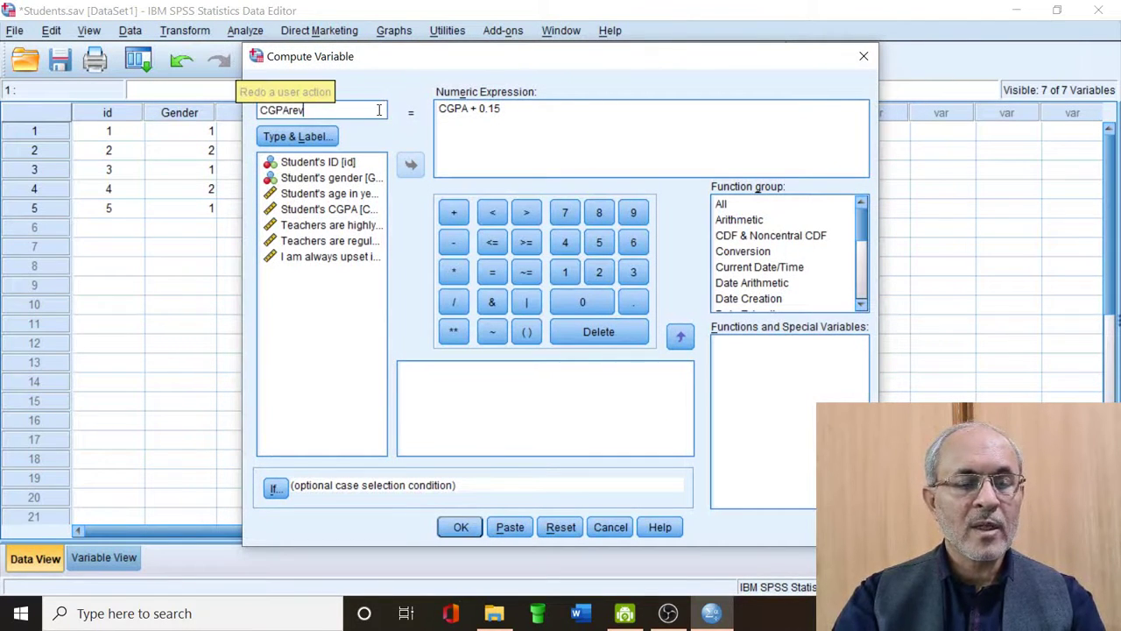
{"action": "key", "text": "BackSpace"}
{"action": "key", "text": "BackSpace"}
{"action": "key", "text": "BackSpace"}
{"action": "key", "text": "BackSpace"}
{"action": "key", "text": "BackSpace"}
{"action": "key", "text": "BackSpace"}
{"action": "key", "text": "BackSpace"}
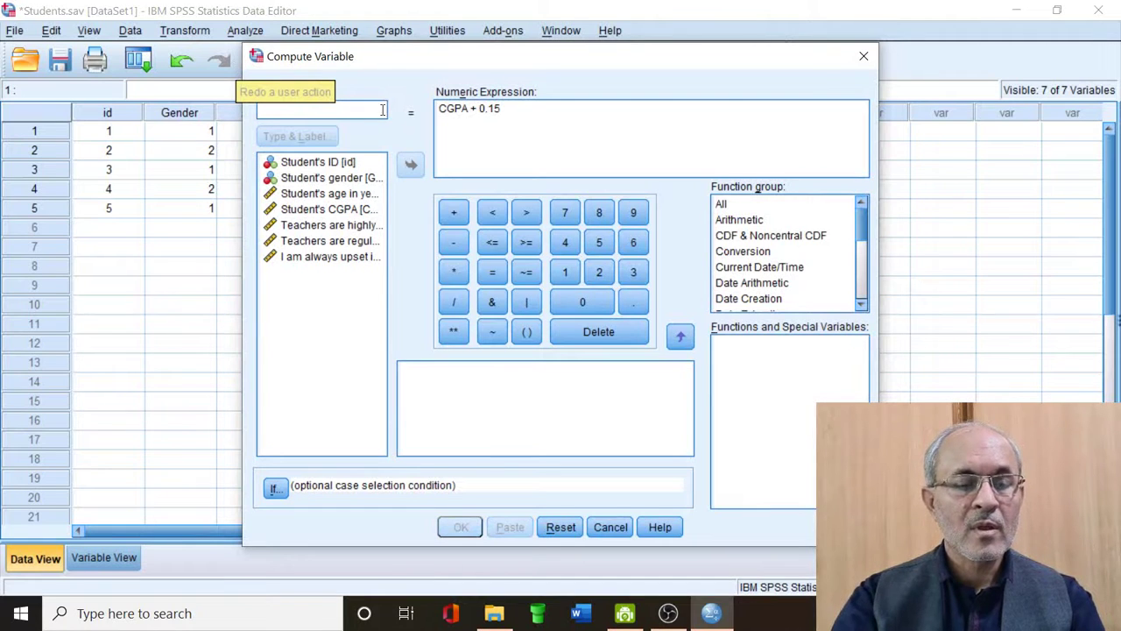
{"action": "left_click", "coordinate": [539, 110]}
{"action": "key", "text": "BackSpace"}
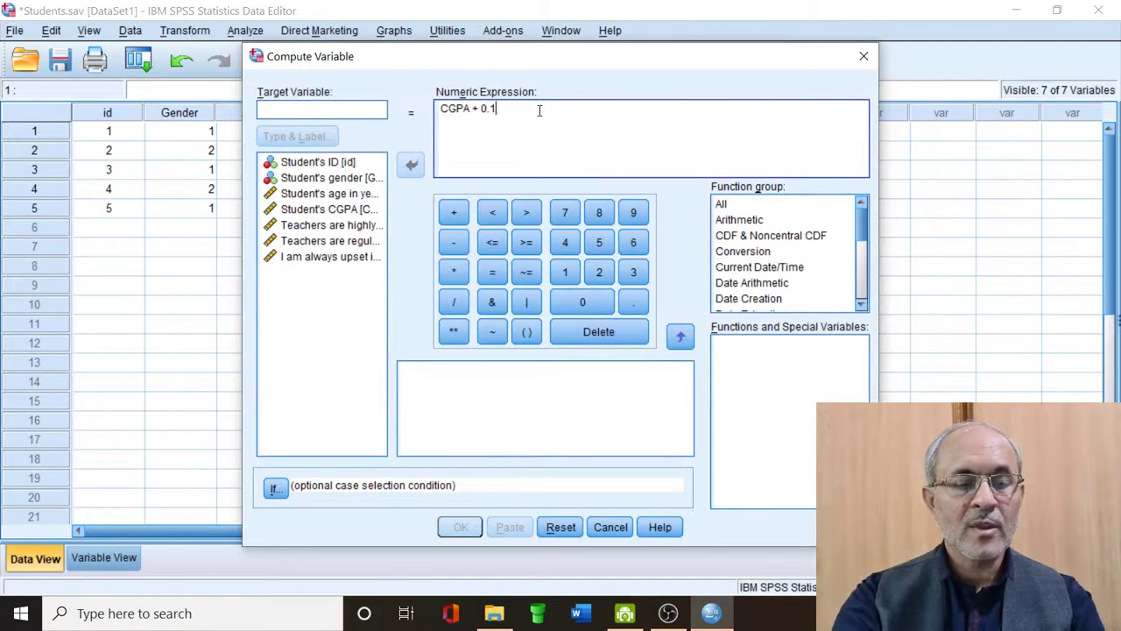
{"action": "key", "text": "BackSpace"}
{"action": "key", "text": "BackSpace"}
{"action": "key", "text": "BackSpace"}
{"action": "key", "text": "BackSpace"}
{"action": "key", "text": "BackSpace"}
{"action": "key", "text": "BackSpace"}
{"action": "key", "text": "BackSpace"}
{"action": "key", "text": "BackSpace"}
{"action": "key", "text": "BackSpace"}
{"action": "key", "text": "BackSpace"}
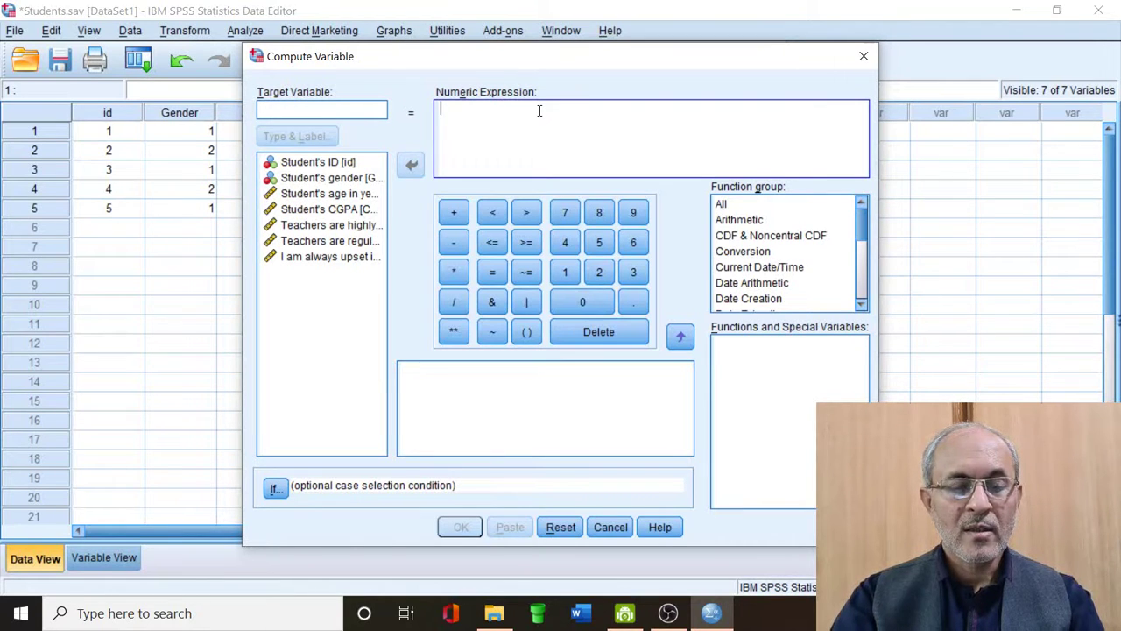
Name the new target variable AGEhalf.
{"action": "left_click", "coordinate": [380, 113]}
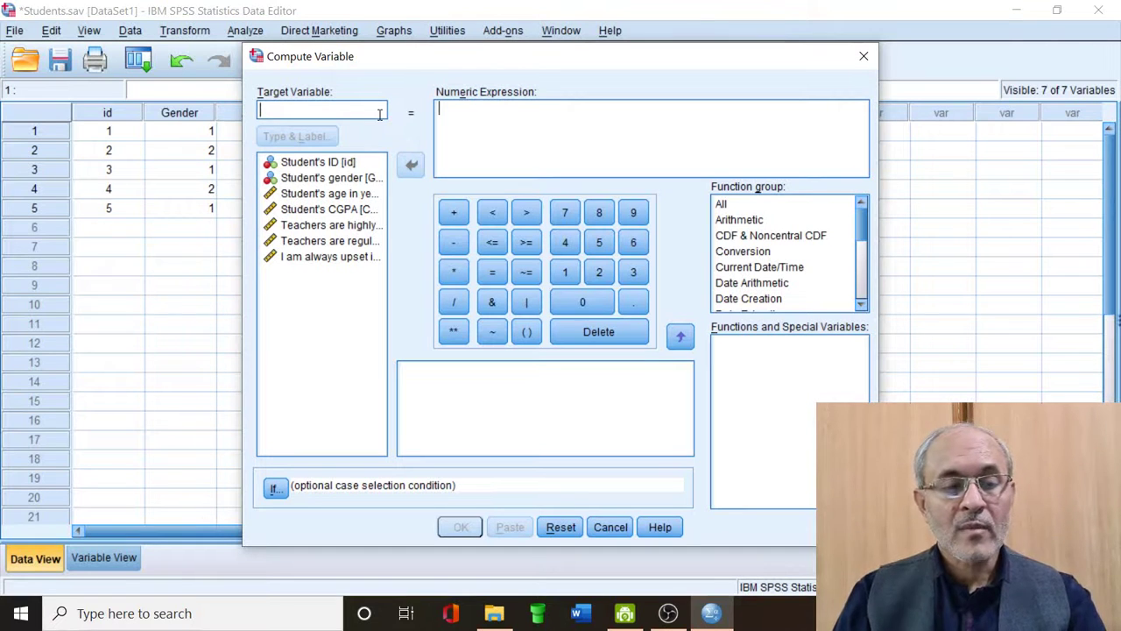
{"action": "type", "text": "A"}
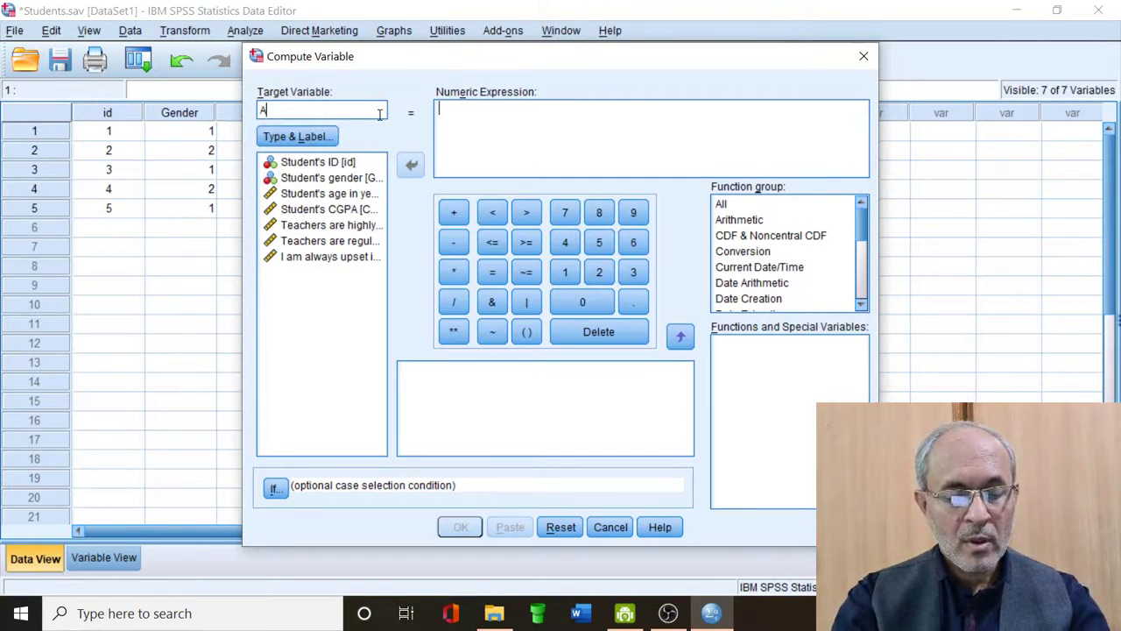
{"action": "type", "text": "GE"}
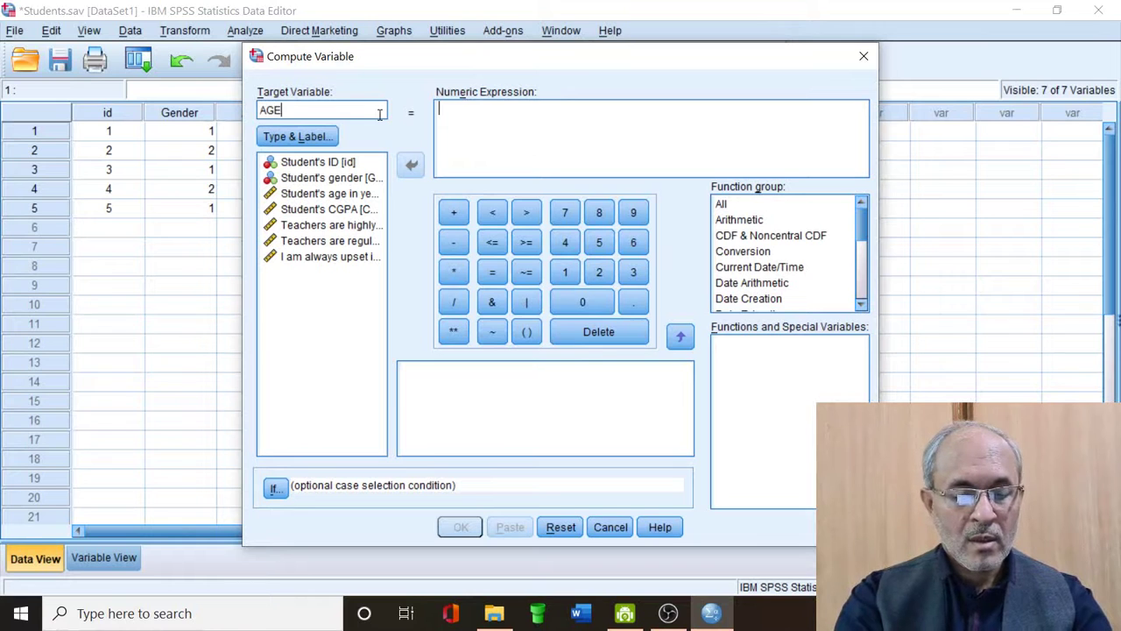
{"action": "type", "text": "h"}
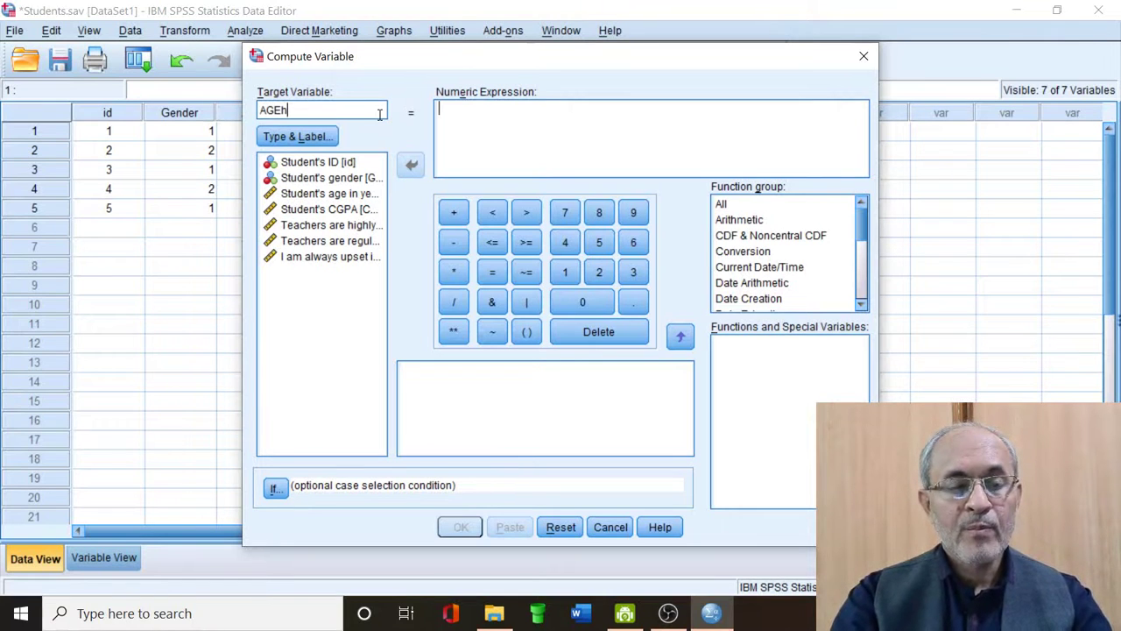
{"action": "type", "text": "alf"}
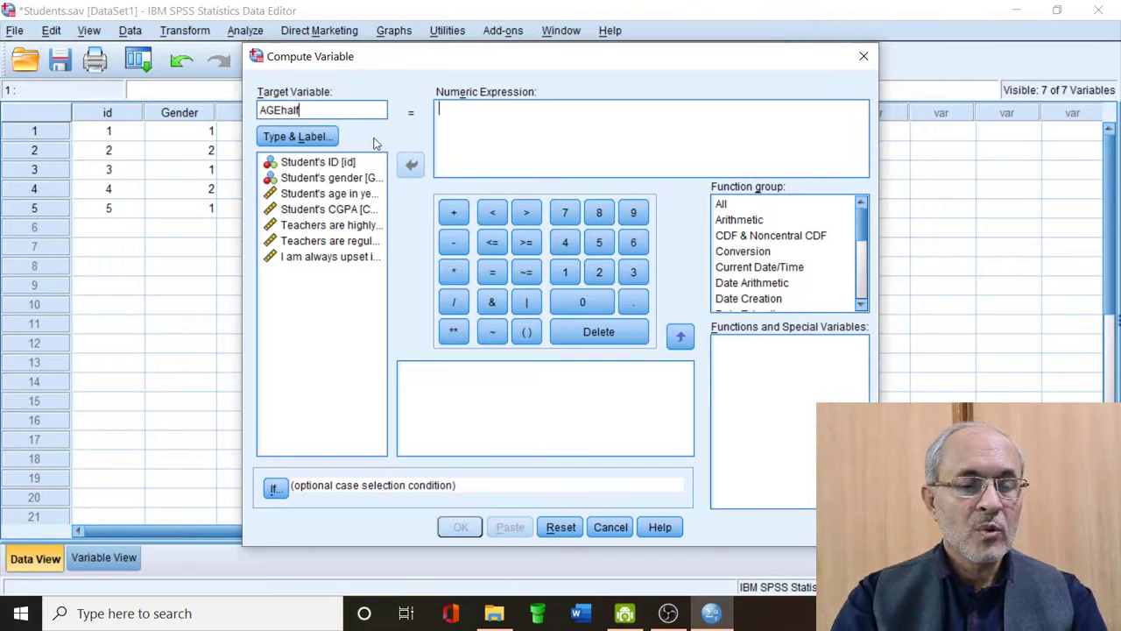
Compute the target variable with the numeric expression Age / 2, and close the output document without saving it.
{"action": "left_click", "coordinate": [346, 194]}
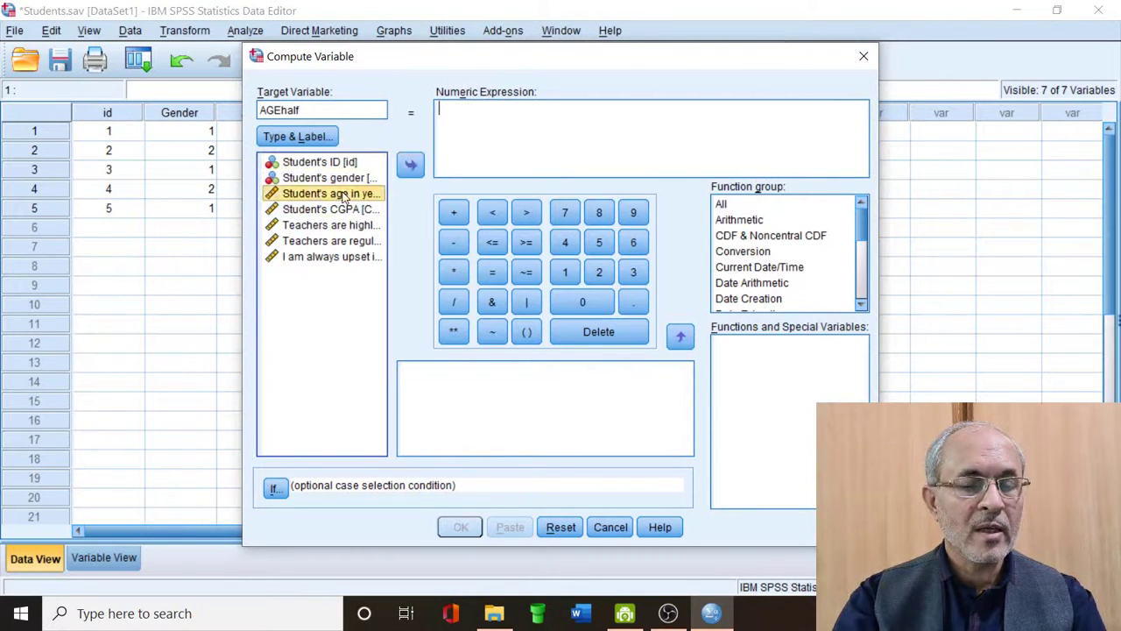
{"action": "left_click", "coordinate": [411, 167]}
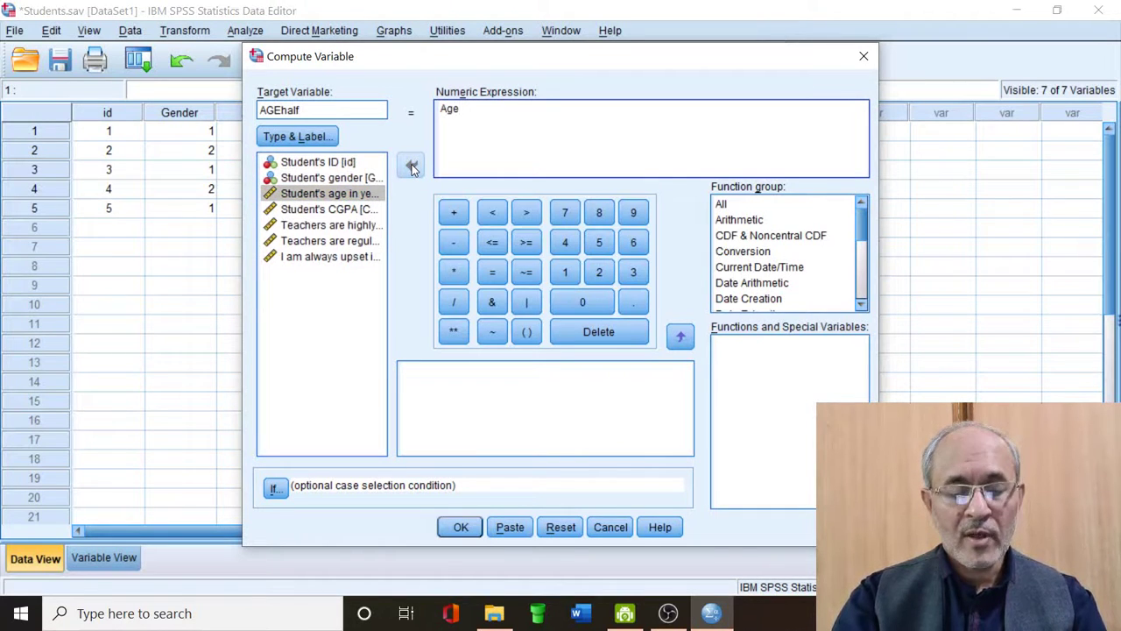
{"action": "left_click", "coordinate": [454, 302]}
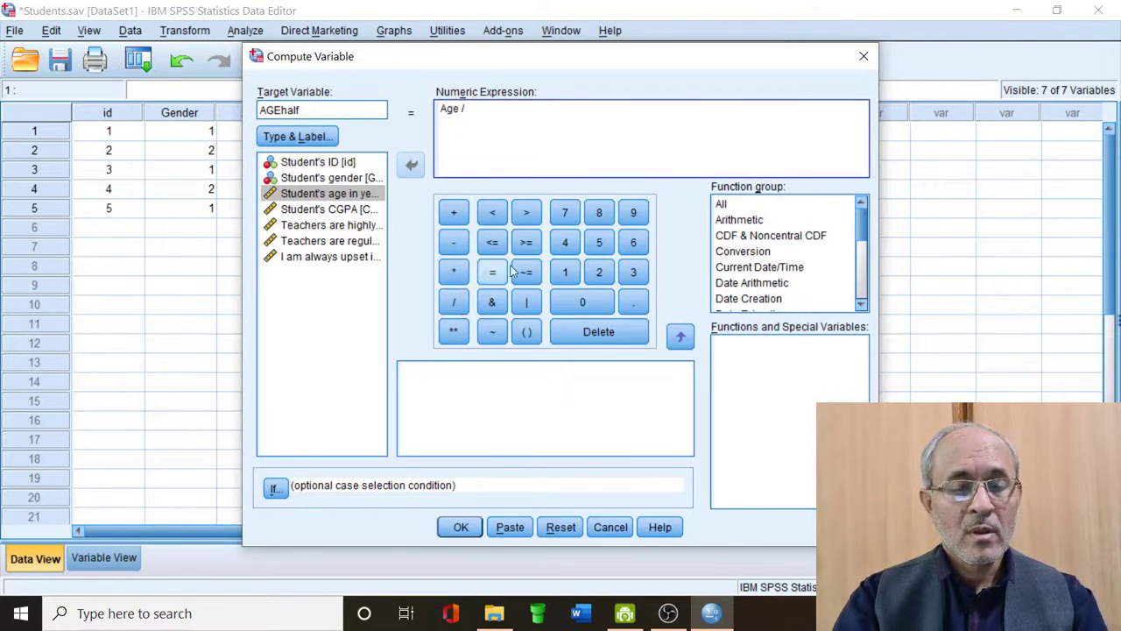
{"action": "left_click", "coordinate": [599, 272]}
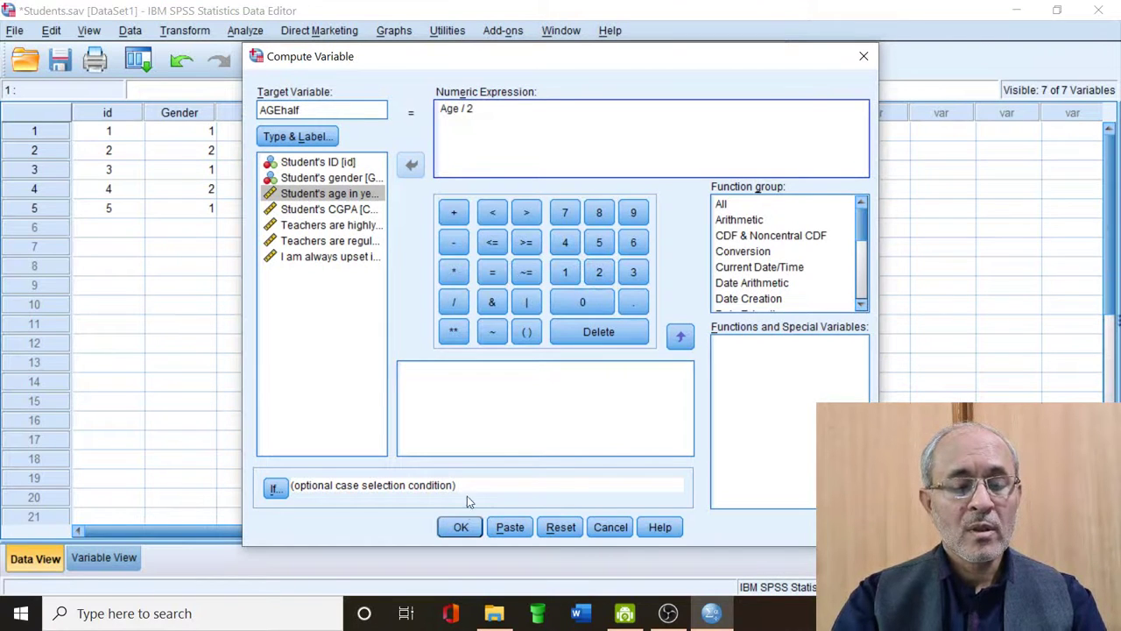
{"action": "left_click", "coordinate": [462, 527]}
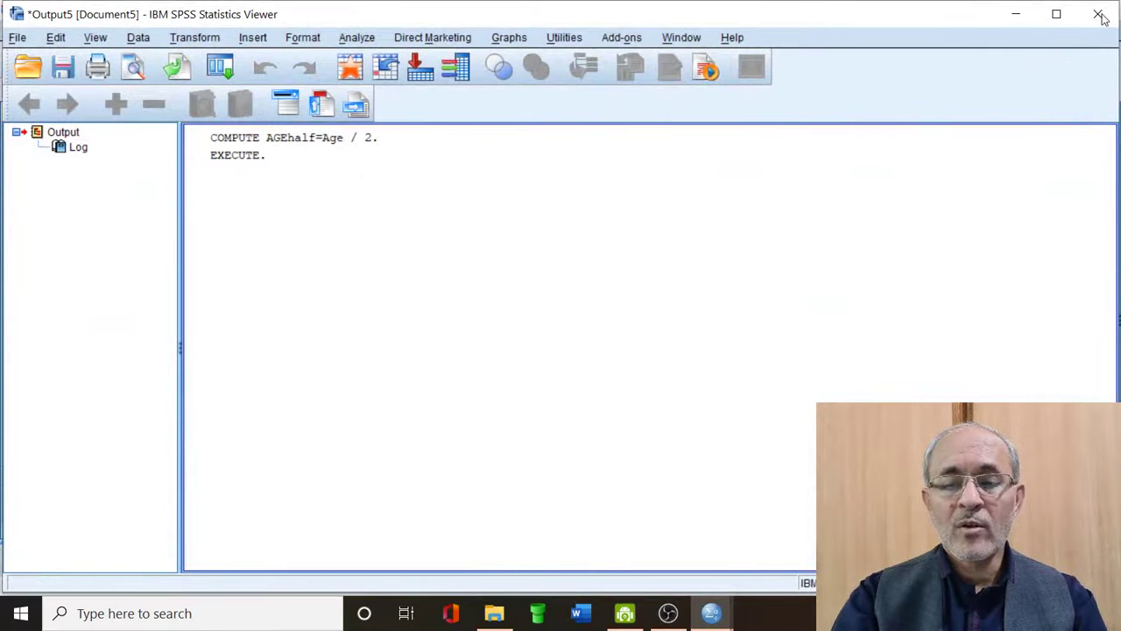
{"action": "left_click", "coordinate": [1097, 14]}
{"action": "left_click", "coordinate": [560, 331]}
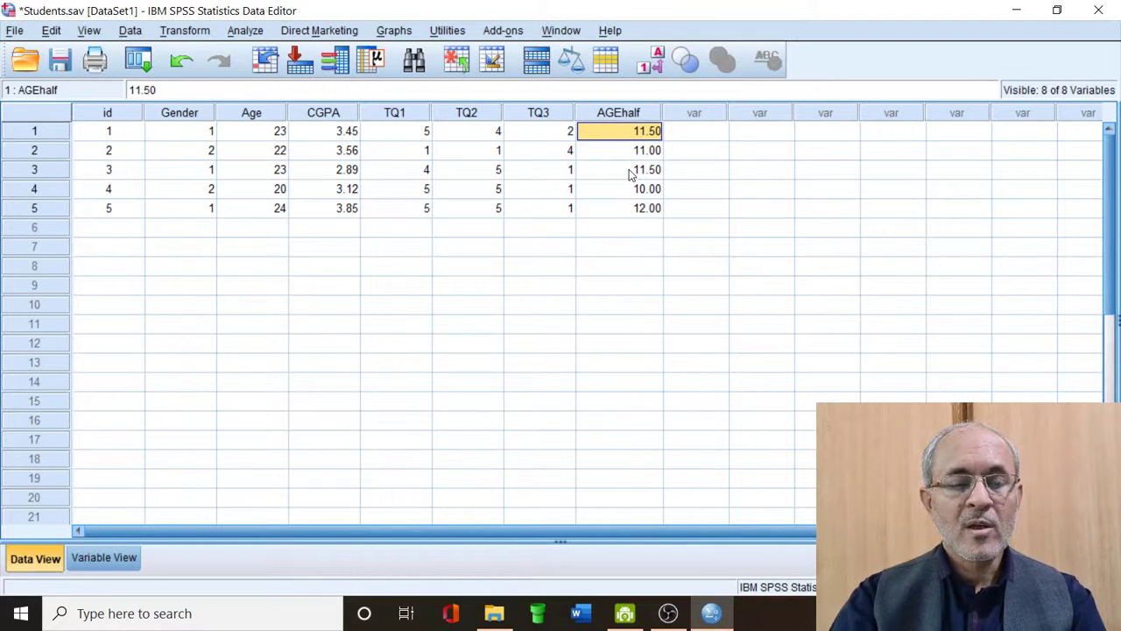
Delete the AGEhalf variable from the dataset.
{"action": "right_click", "coordinate": [633, 118]}
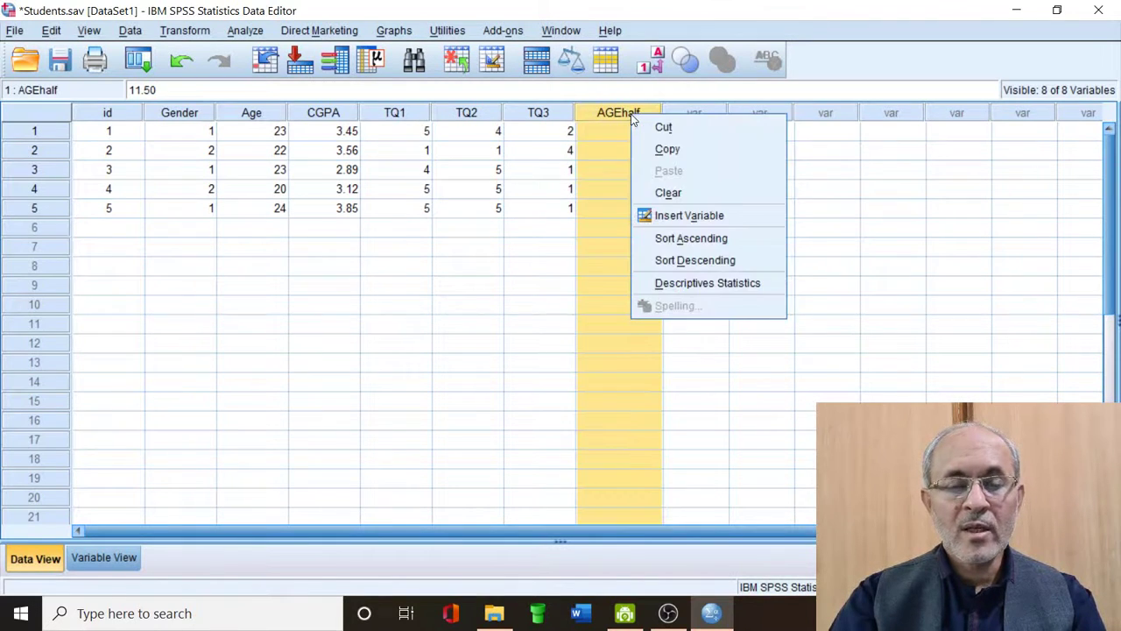
{"action": "left_click", "coordinate": [683, 193]}
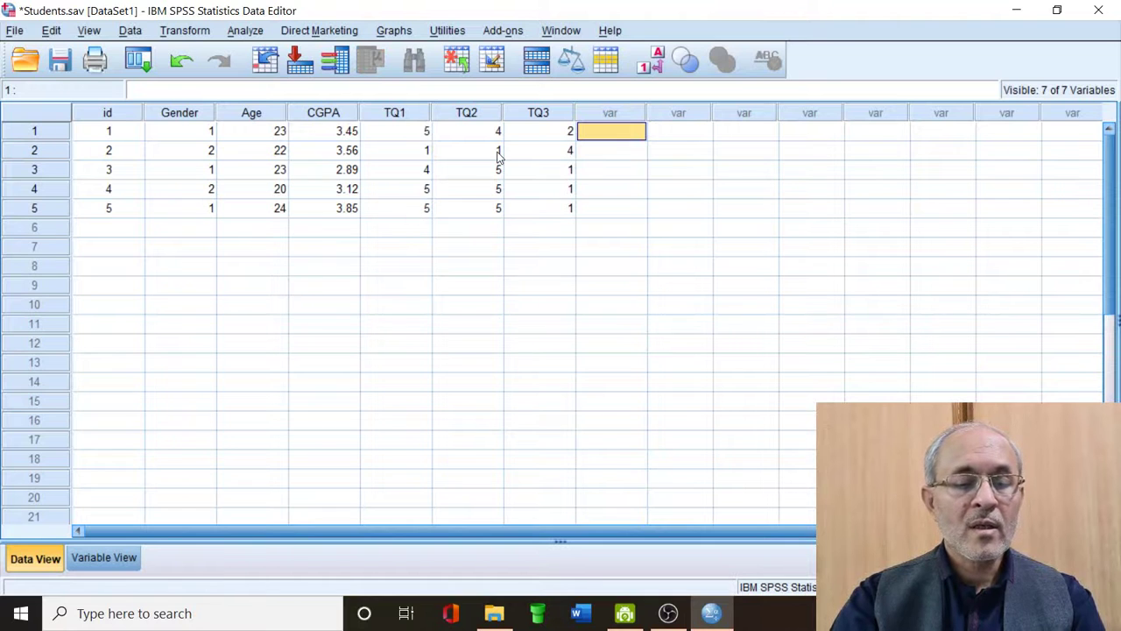
Open Compute Variable again and clear both the leftover target variable name and the leftover numeric expression.
{"action": "left_click", "coordinate": [202, 33]}
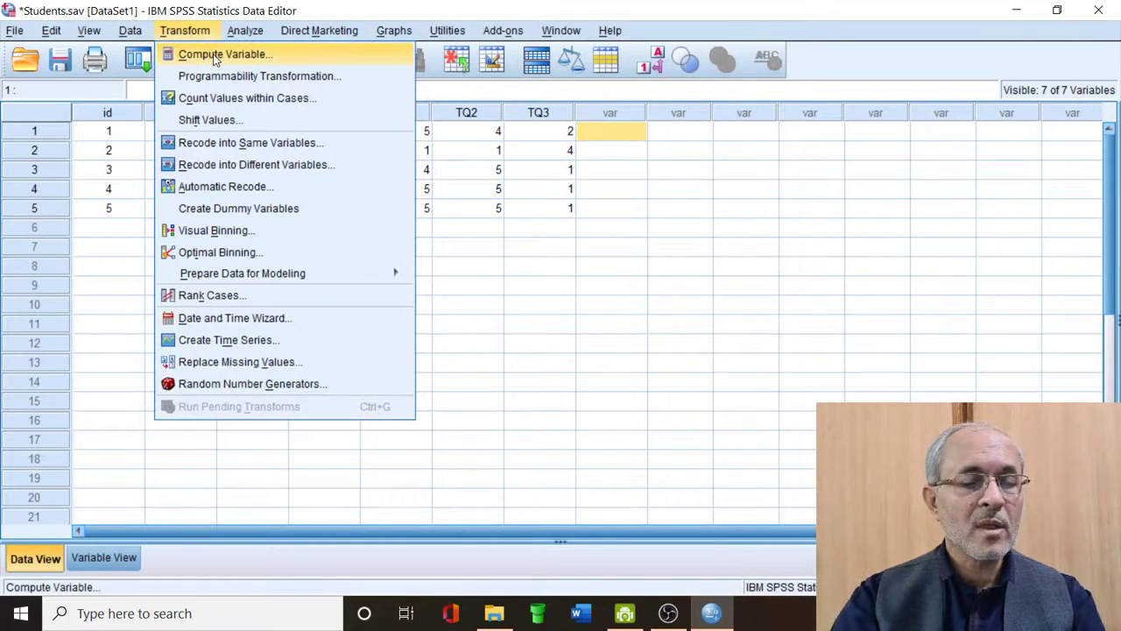
{"action": "left_click", "coordinate": [215, 55]}
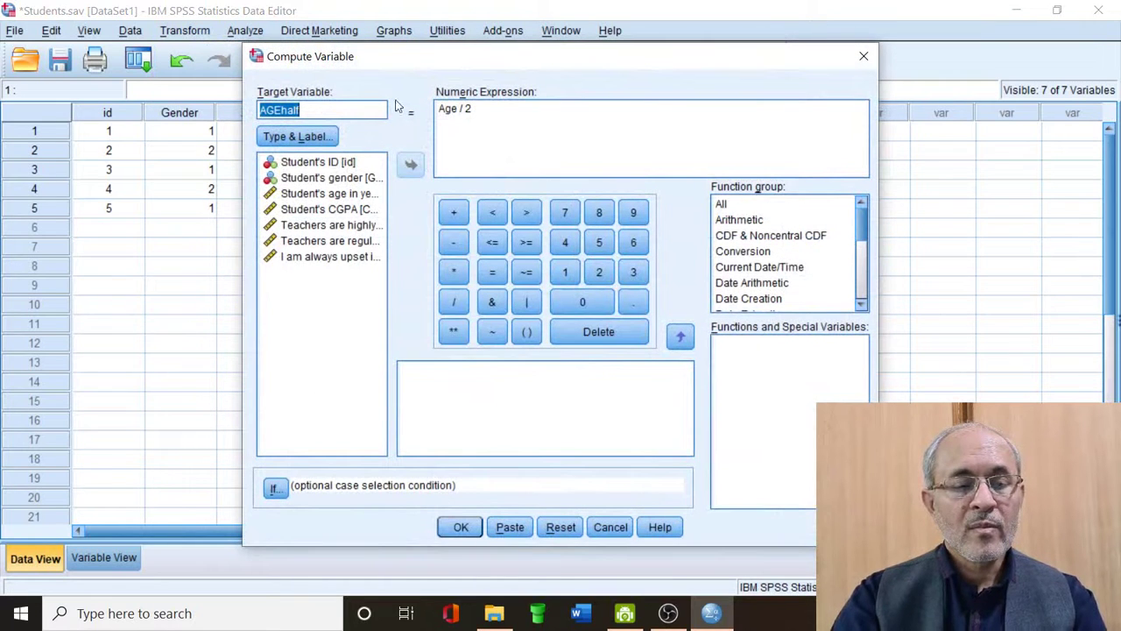
{"action": "left_click", "coordinate": [364, 117]}
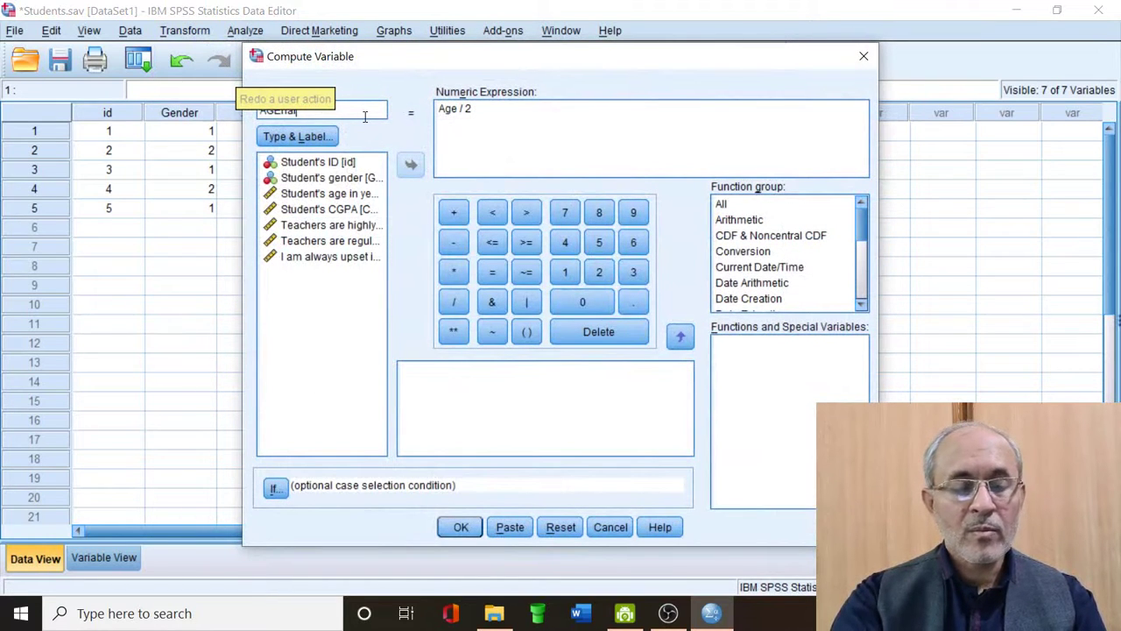
{"action": "key", "text": "BackSpace"}
{"action": "key", "text": "BackSpace"}
{"action": "key", "text": "BackSpace"}
{"action": "key", "text": "BackSpace"}
{"action": "key", "text": "BackSpace"}
{"action": "key", "text": "BackSpace"}
{"action": "key", "text": "BackSpace"}
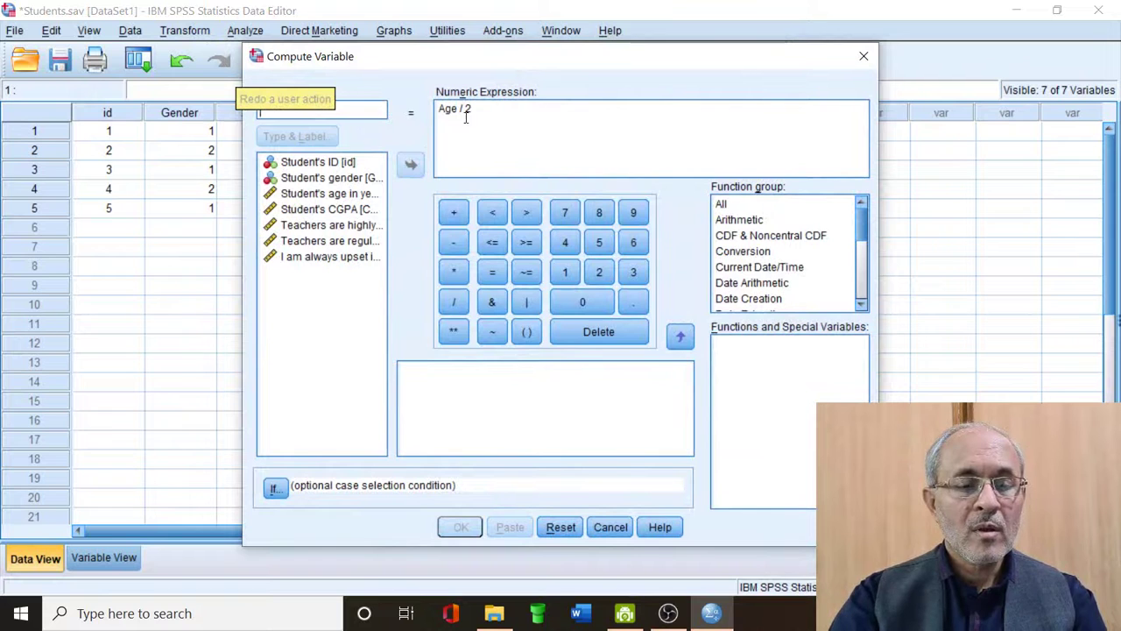
{"action": "left_click", "coordinate": [487, 116]}
{"action": "key", "text": "BackSpace"}
{"action": "key", "text": "BackSpace"}
{"action": "key", "text": "BackSpace"}
{"action": "key", "text": "BackSpace"}
{"action": "key", "text": "BackSpace"}
{"action": "key", "text": "BackSpace"}
{"action": "key", "text": "BackSpace"}
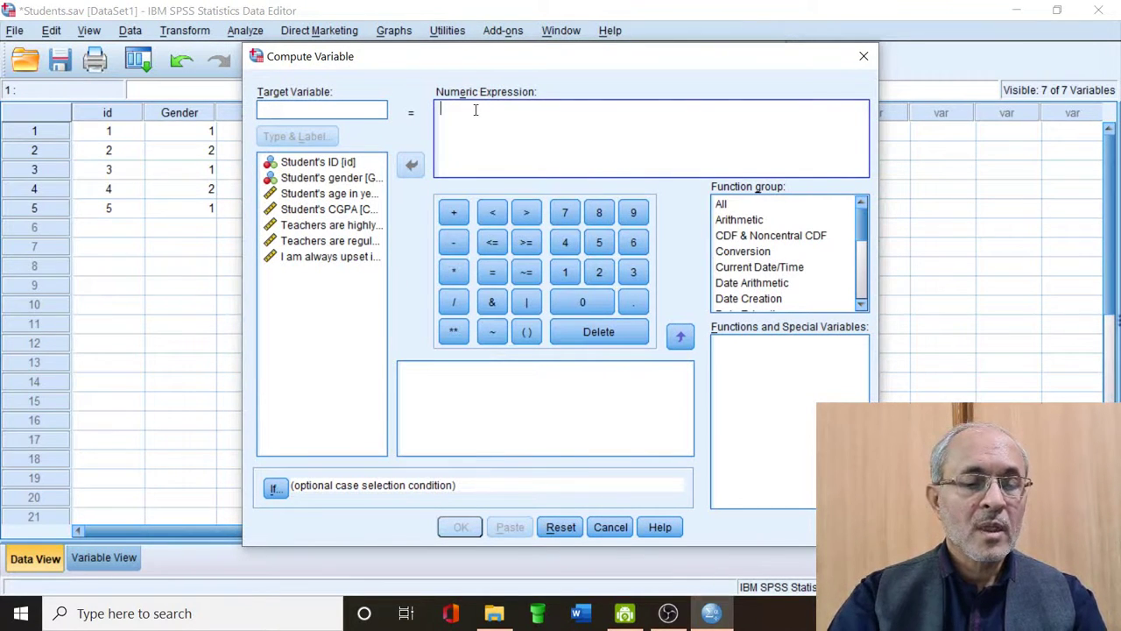
Name the new target variable TQmean.
{"action": "left_click", "coordinate": [364, 111]}
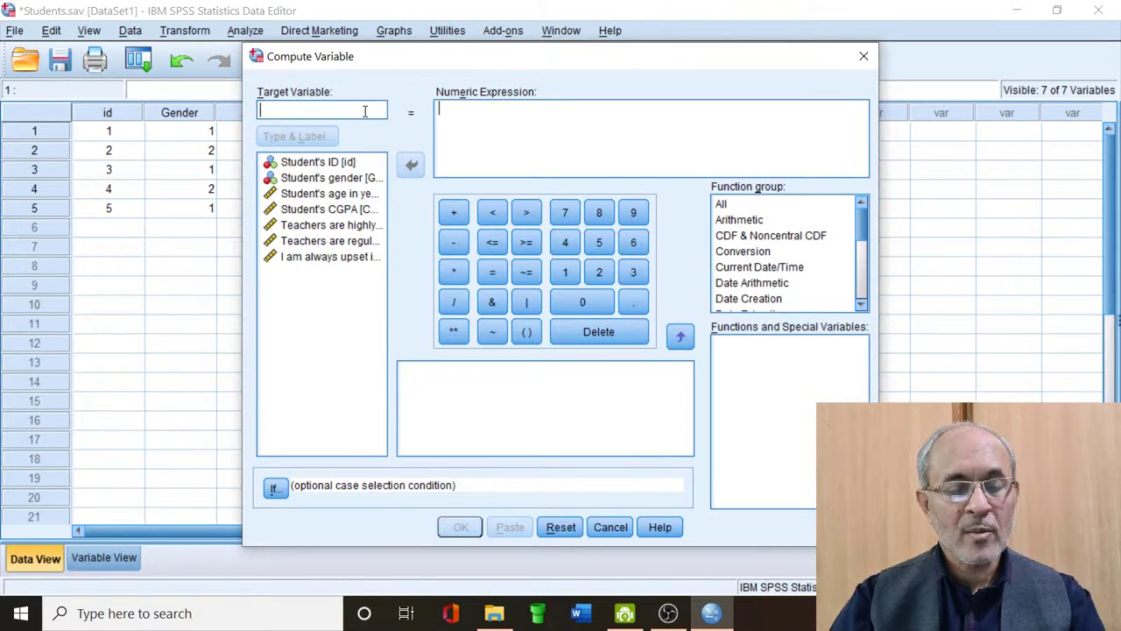
{"action": "type", "text": "TO"}
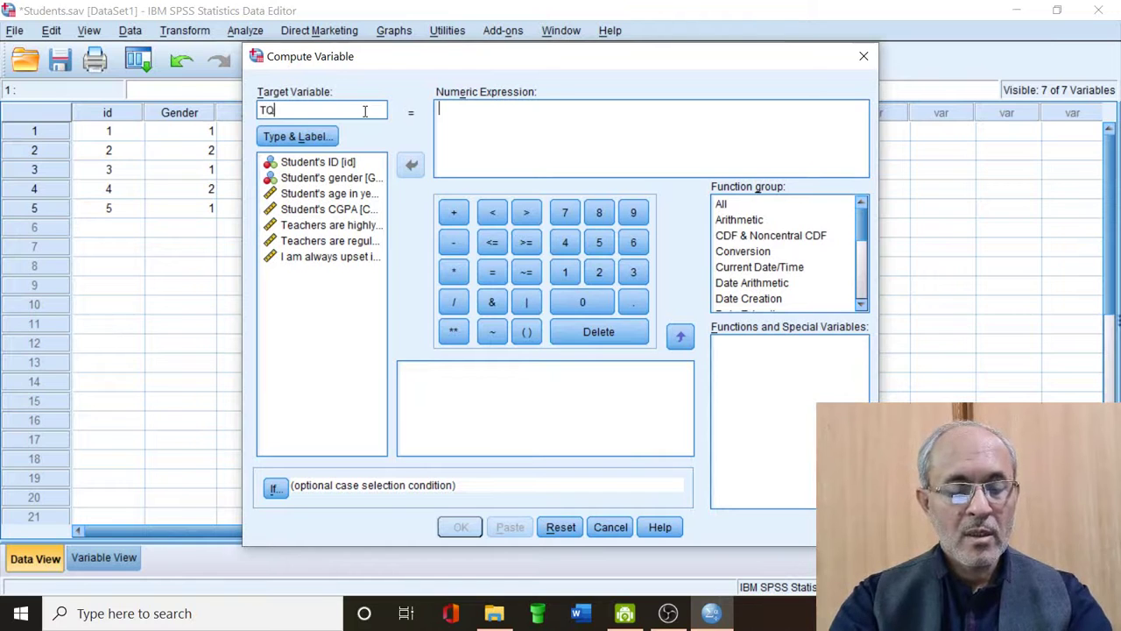
{"action": "type", "text": "mean"}
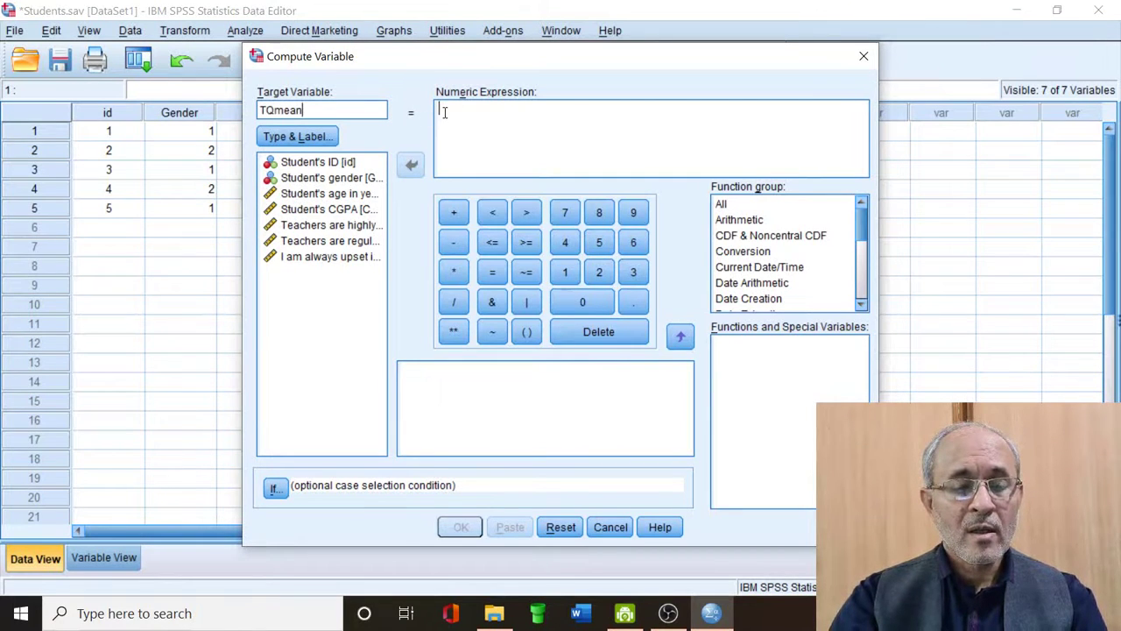
Build the numeric expression (TQ1 + TQ2 + TQ3) / 3 from the three teacher question variables.
{"action": "left_click", "coordinate": [527, 332]}
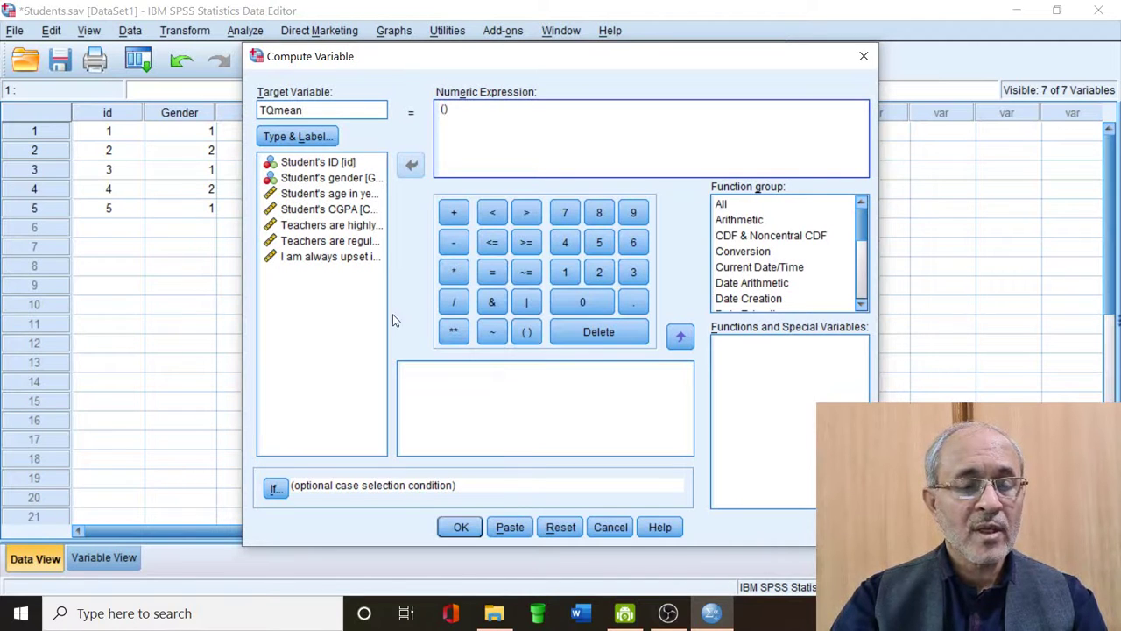
{"action": "left_click", "coordinate": [348, 228]}
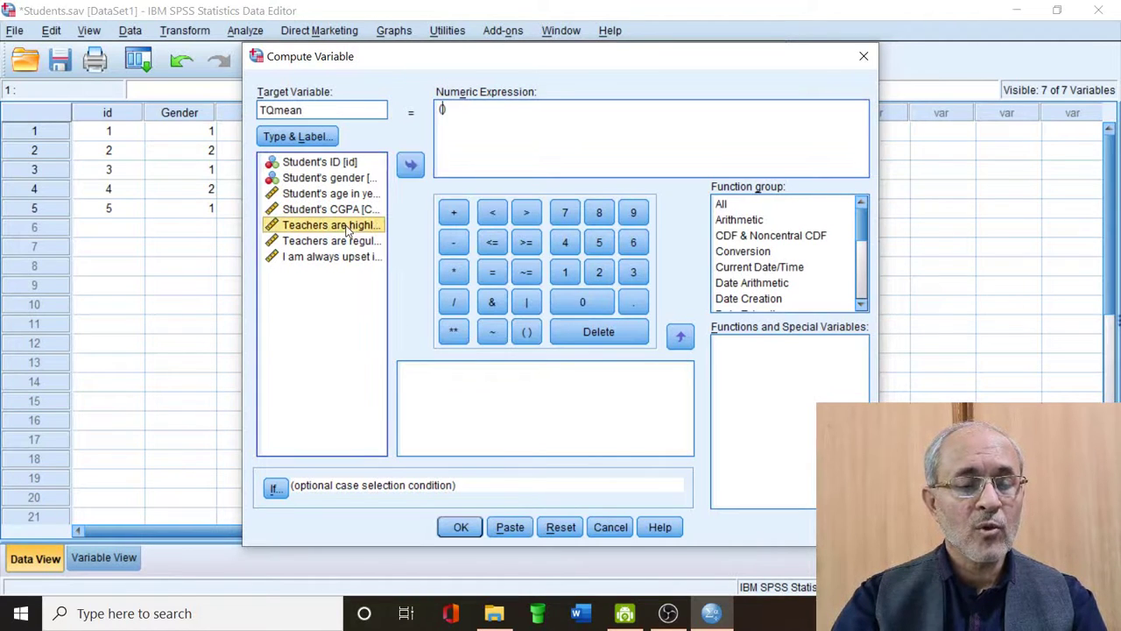
{"action": "left_click", "coordinate": [411, 165]}
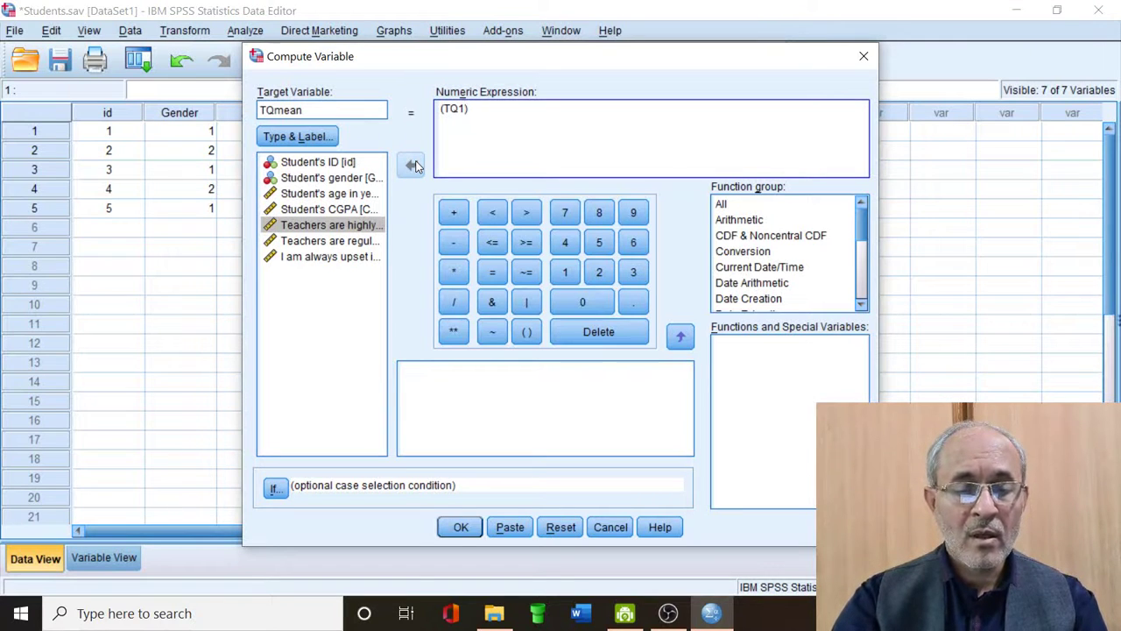
{"action": "left_click", "coordinate": [455, 213]}
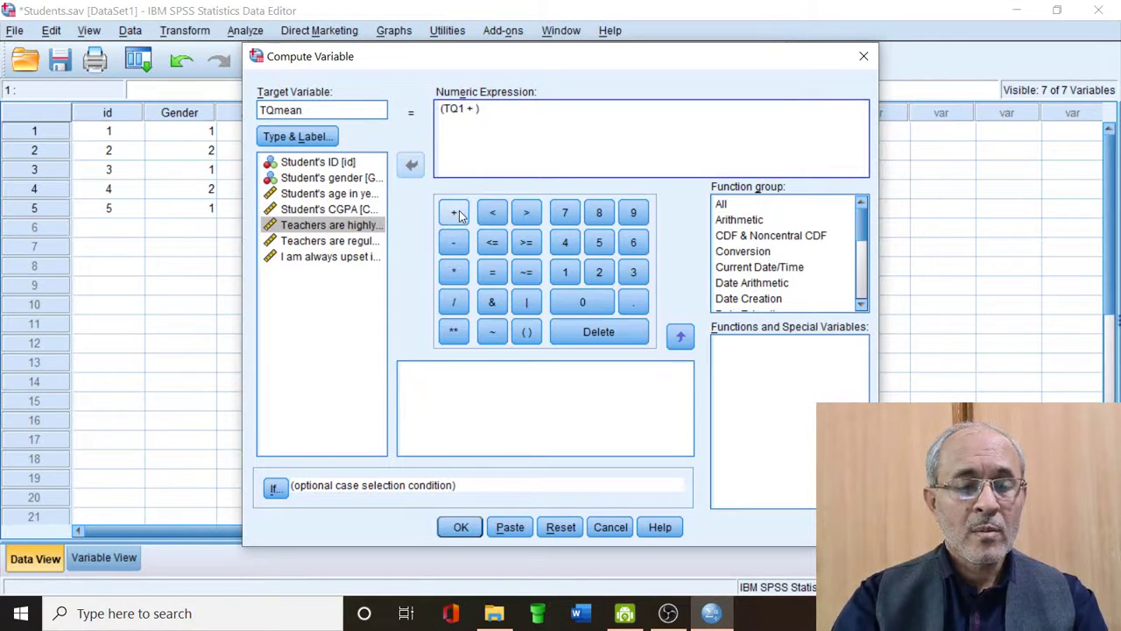
{"action": "left_click", "coordinate": [372, 247]}
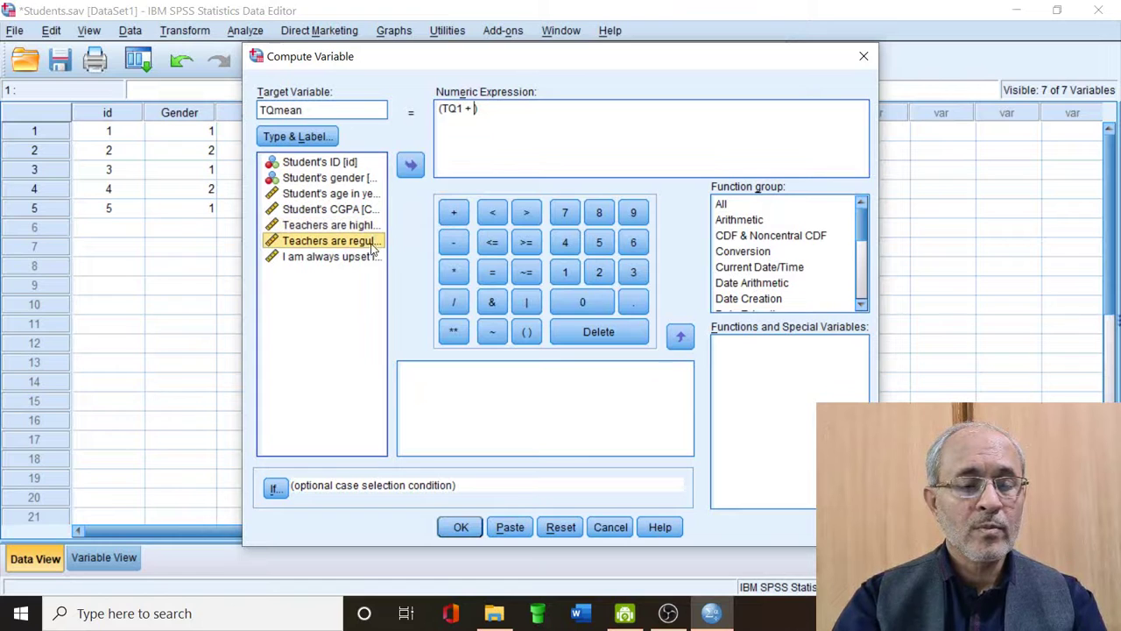
{"action": "left_click", "coordinate": [412, 166]}
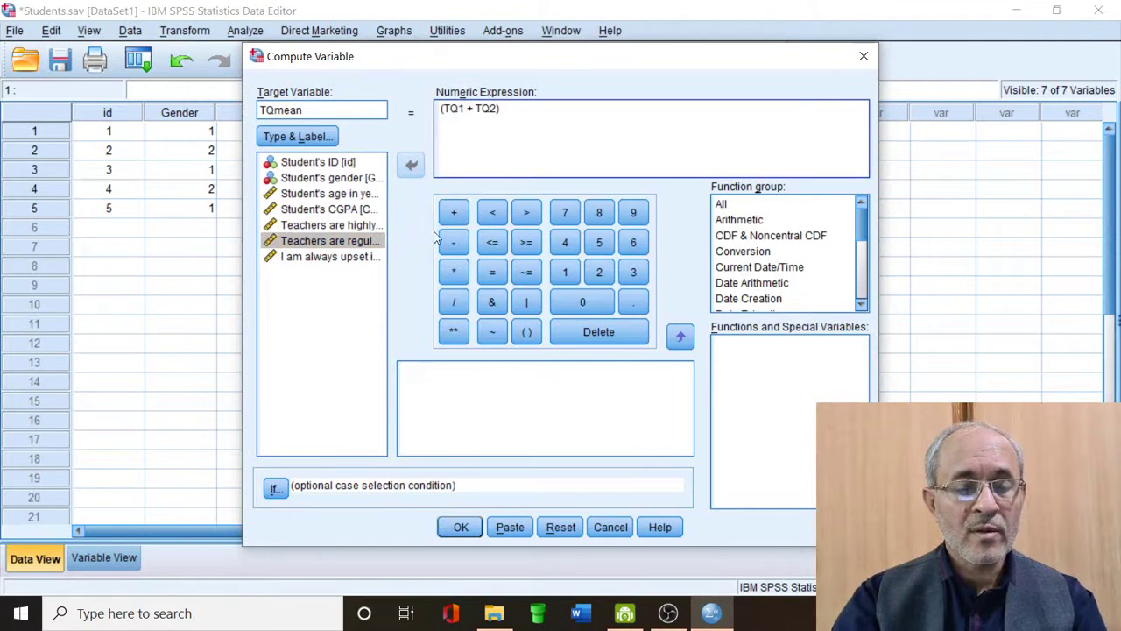
{"action": "left_click", "coordinate": [453, 213]}
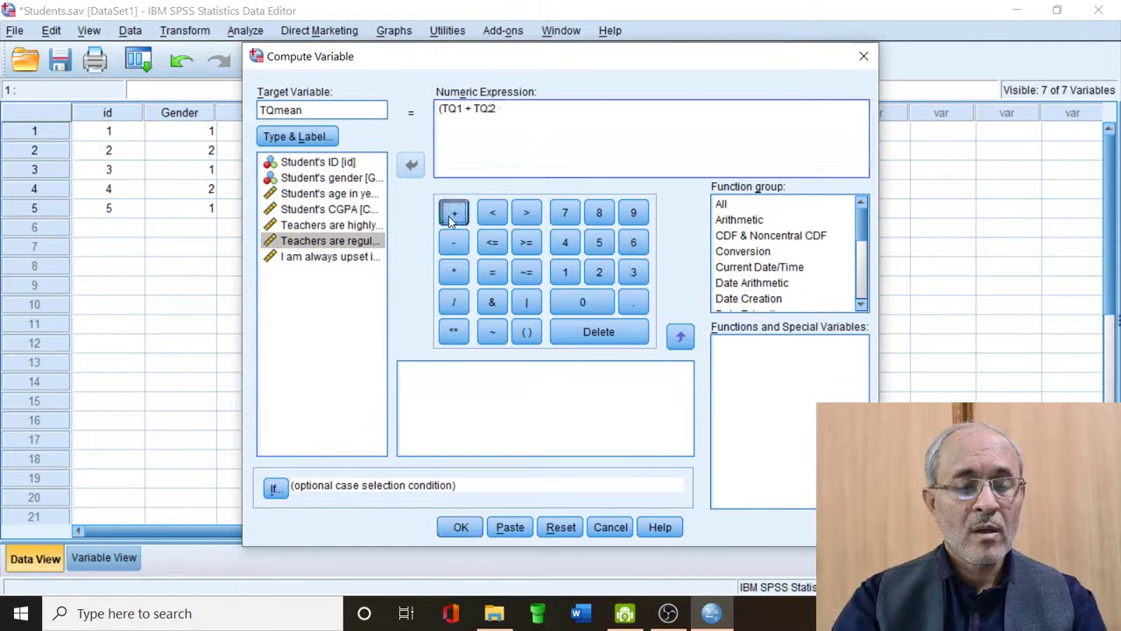
{"action": "left_click", "coordinate": [371, 257]}
{"action": "left_click", "coordinate": [413, 166]}
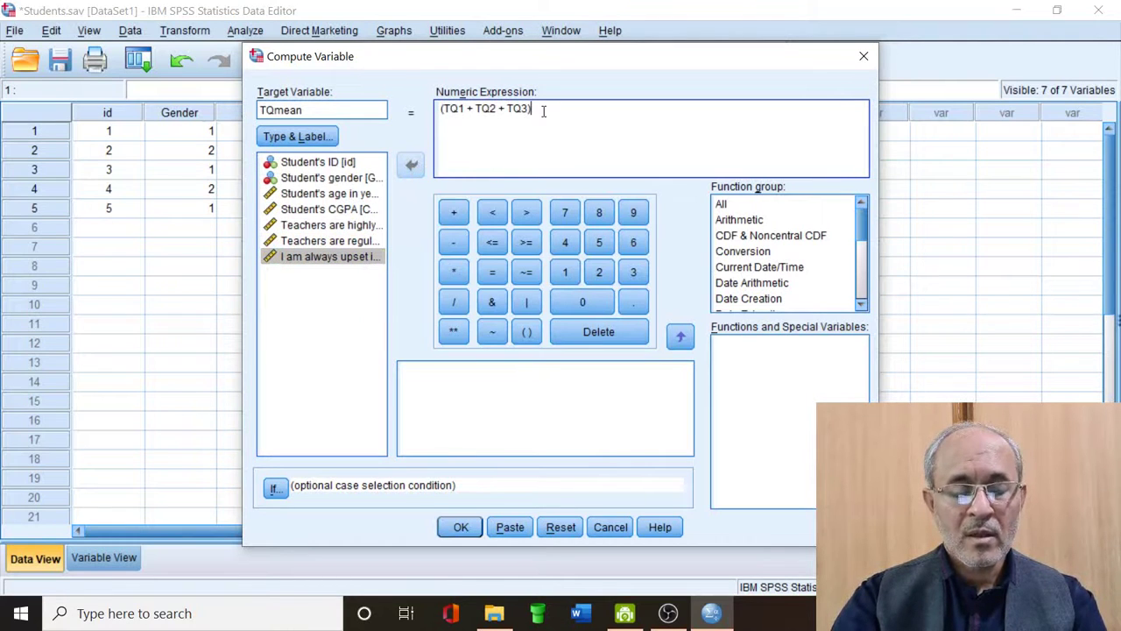
{"action": "left_click", "coordinate": [454, 301]}
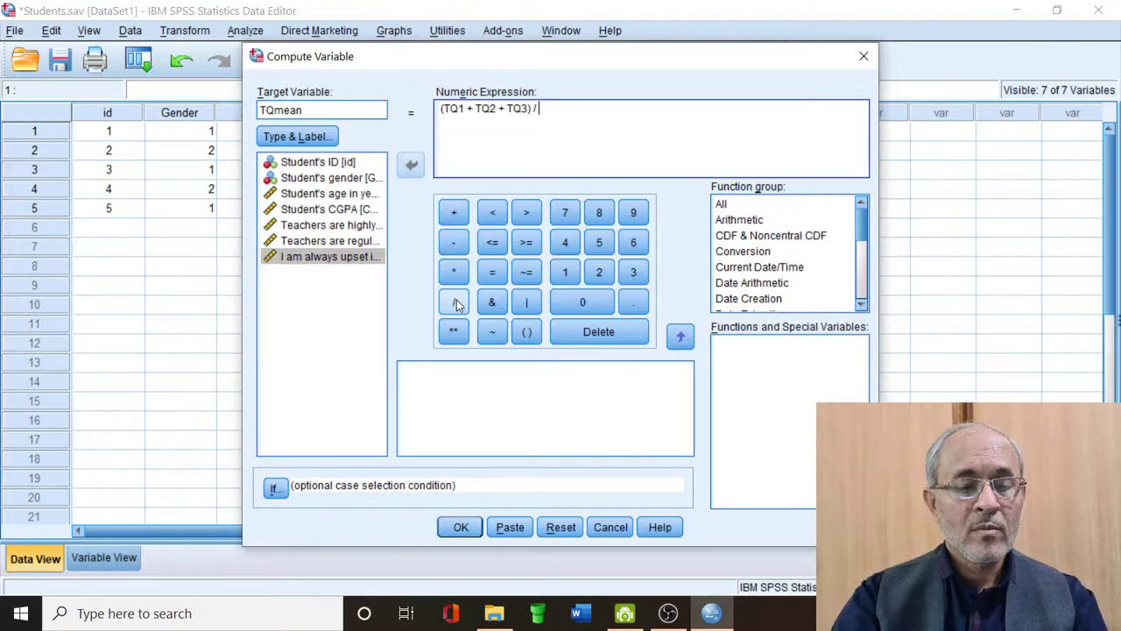
{"action": "left_click", "coordinate": [644, 277]}
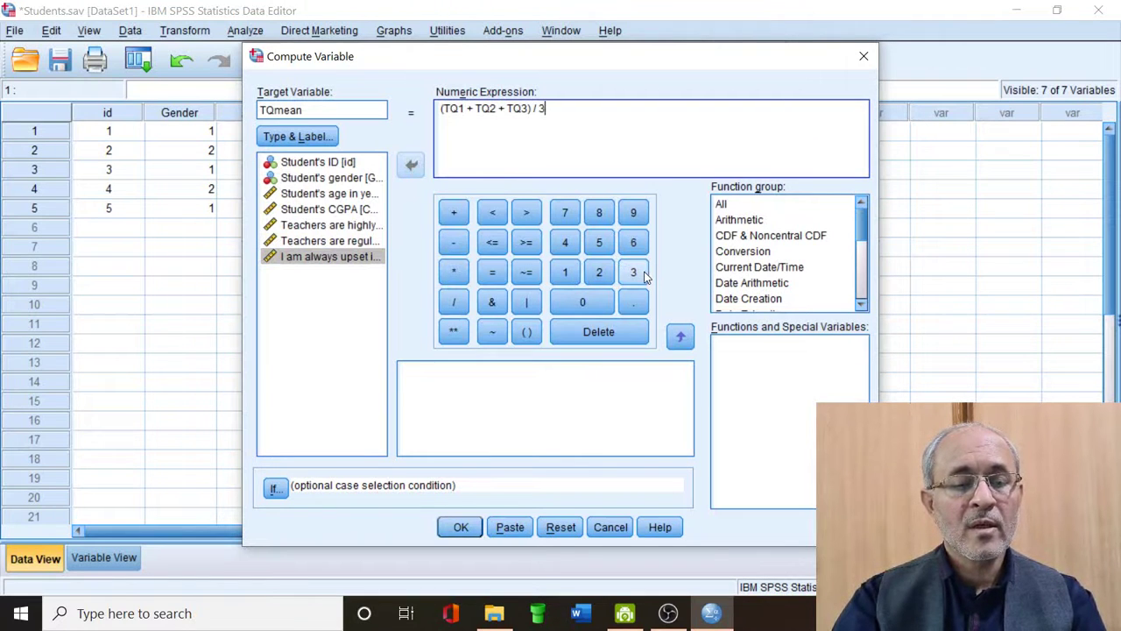
Run the TQmean computation and close the output document without saving it.
{"action": "left_click", "coordinate": [473, 529]}
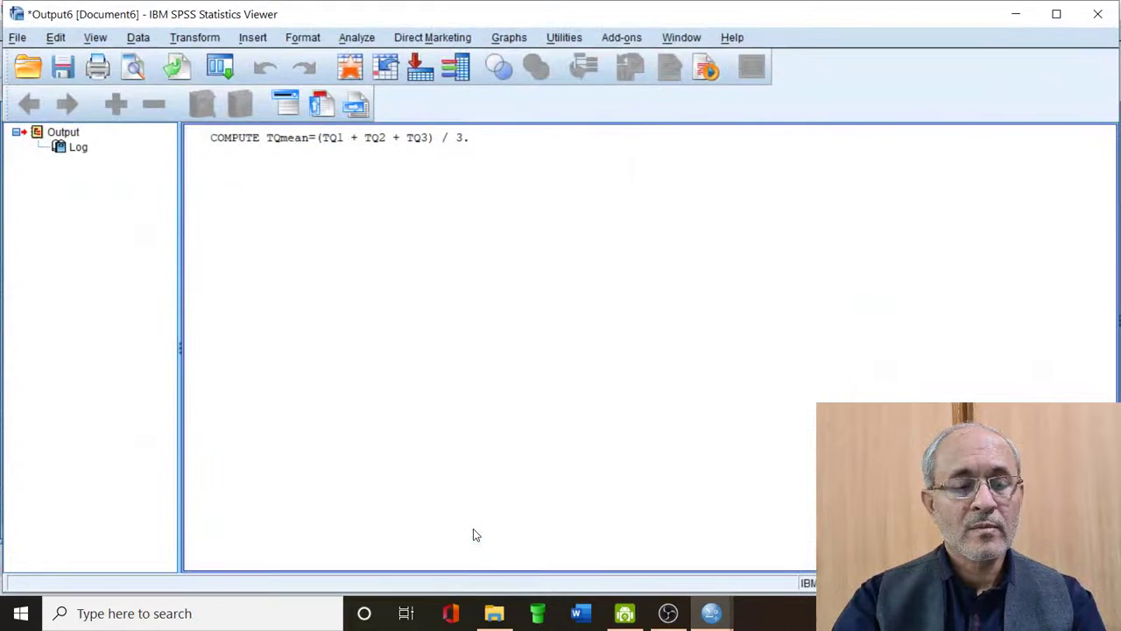
{"action": "left_click", "coordinate": [1096, 16]}
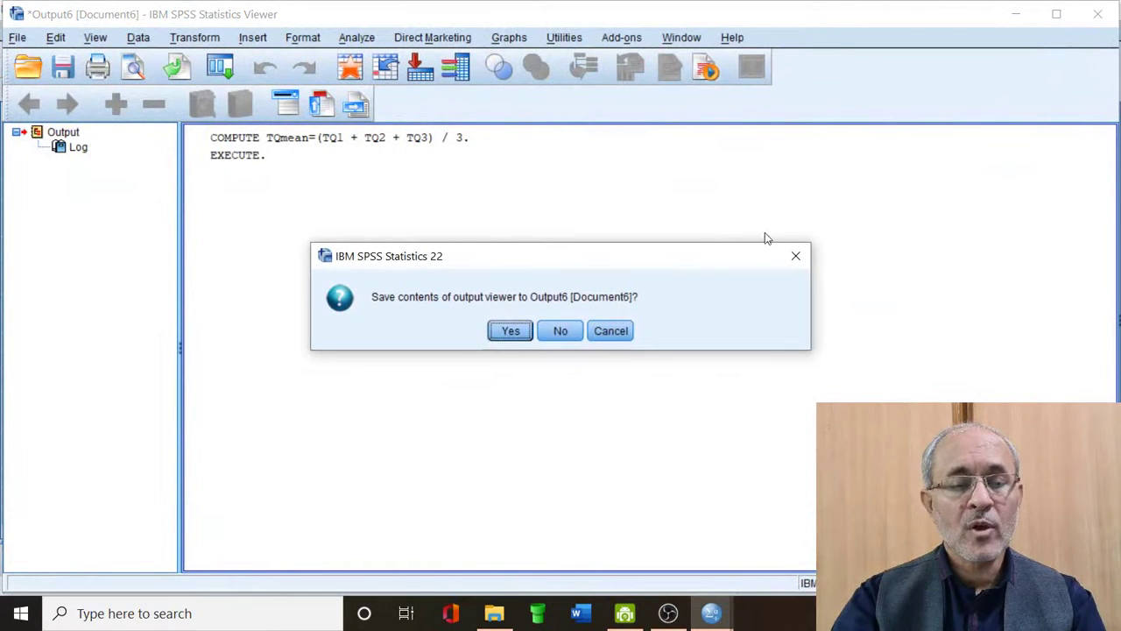
{"action": "left_click", "coordinate": [556, 334]}
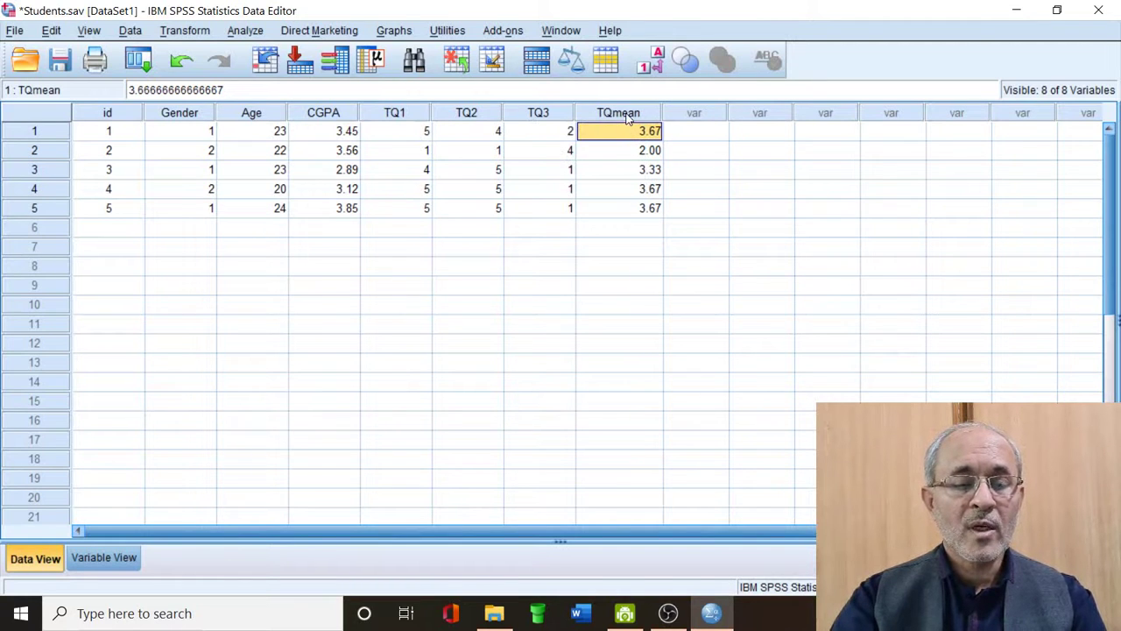
{"action": "left_click", "coordinate": [622, 151]}
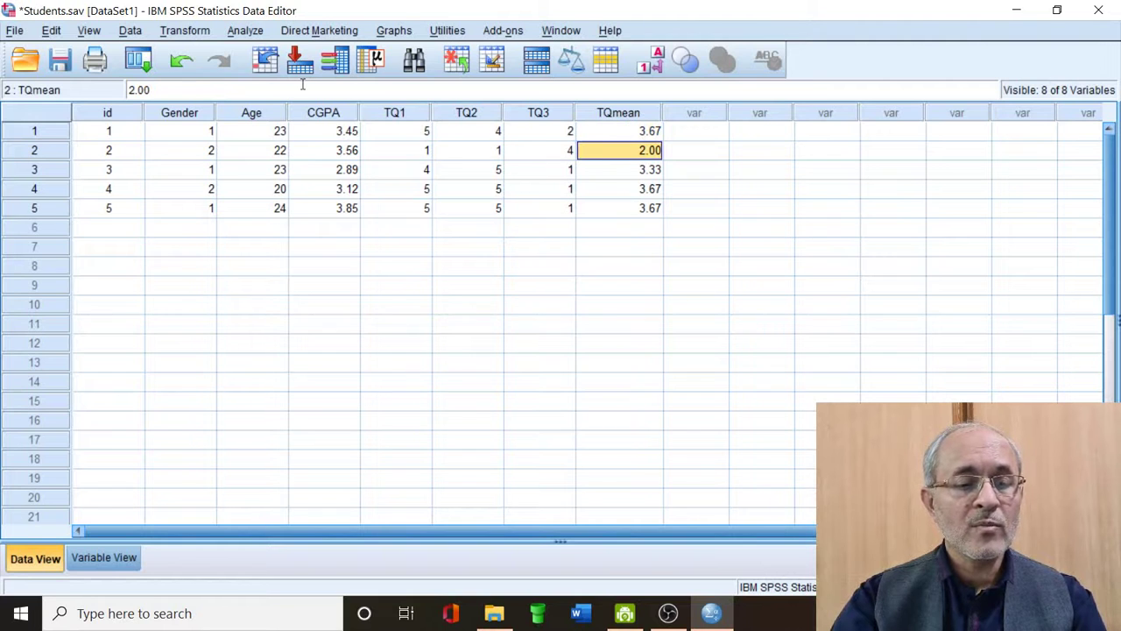
Clear the previous numeric expression in Compute Variable and change the target variable name to TQmean2.
{"action": "left_click", "coordinate": [204, 35]}
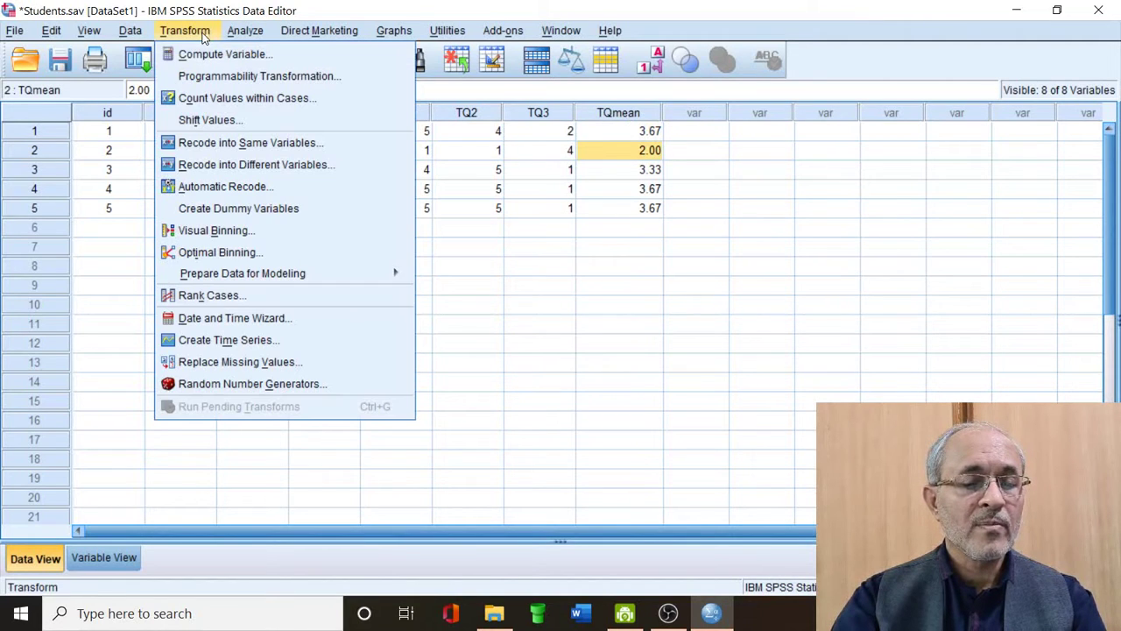
{"action": "left_click", "coordinate": [210, 54]}
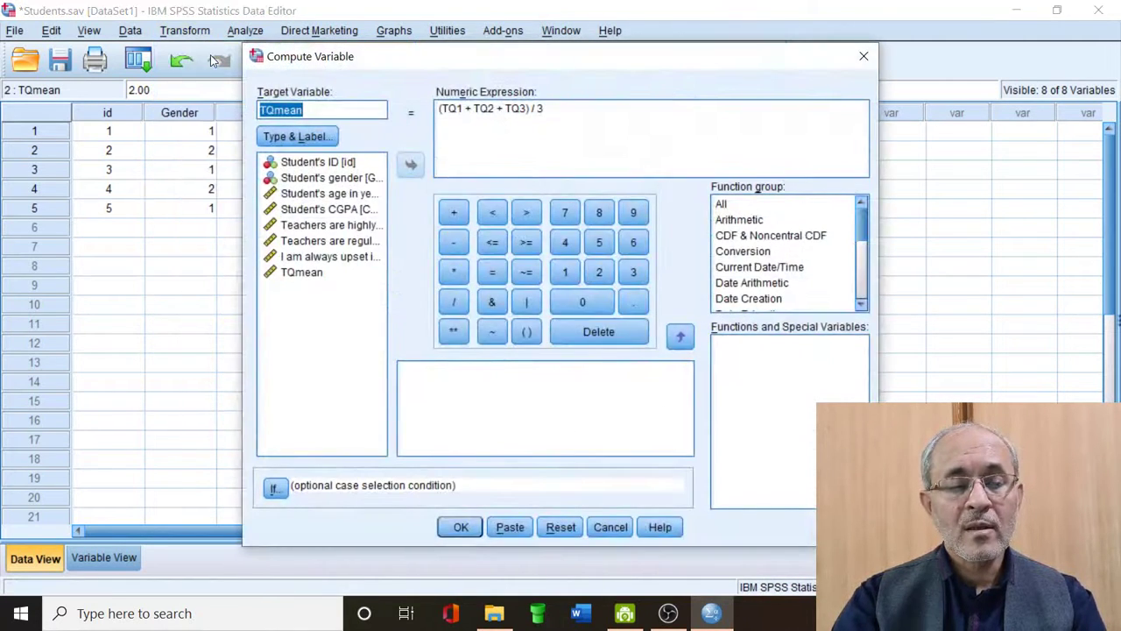
{"action": "left_click", "coordinate": [551, 109]}
{"action": "key", "text": "BackSpace"}
{"action": "key", "text": "BackSpace"}
{"action": "key", "text": "BackSpace"}
{"action": "key", "text": "BackSpace"}
{"action": "key", "text": "BackSpace"}
{"action": "key", "text": "BackSpace"}
{"action": "key", "text": "BackSpace"}
{"action": "key", "text": "BackSpace"}
{"action": "key", "text": "BackSpace"}
{"action": "key", "text": "BackSpace"}
{"action": "key", "text": "BackSpace"}
{"action": "key", "text": "BackSpace"}
{"action": "key", "text": "BackSpace"}
{"action": "key", "text": "BackSpace"}
{"action": "key", "text": "BackSpace"}
{"action": "key", "text": "BackSpace"}
{"action": "key", "text": "BackSpace"}
{"action": "key", "text": "BackSpace"}
{"action": "key", "text": "BackSpace"}
{"action": "key", "text": "BackSpace"}
{"action": "key", "text": "BackSpace"}
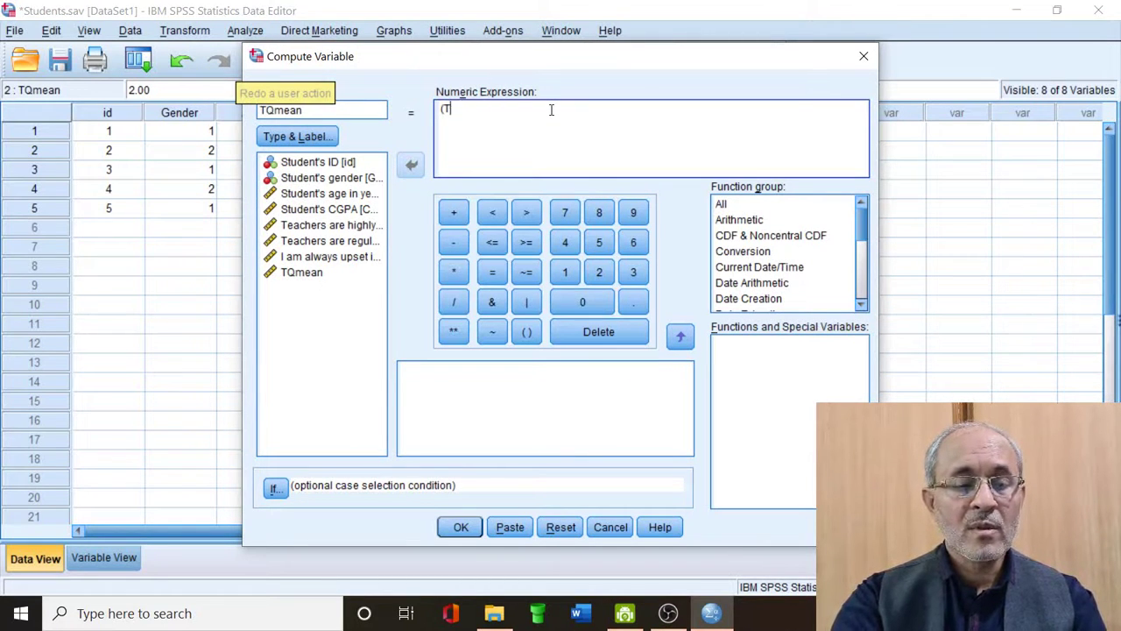
{"action": "left_click", "coordinate": [385, 111]}
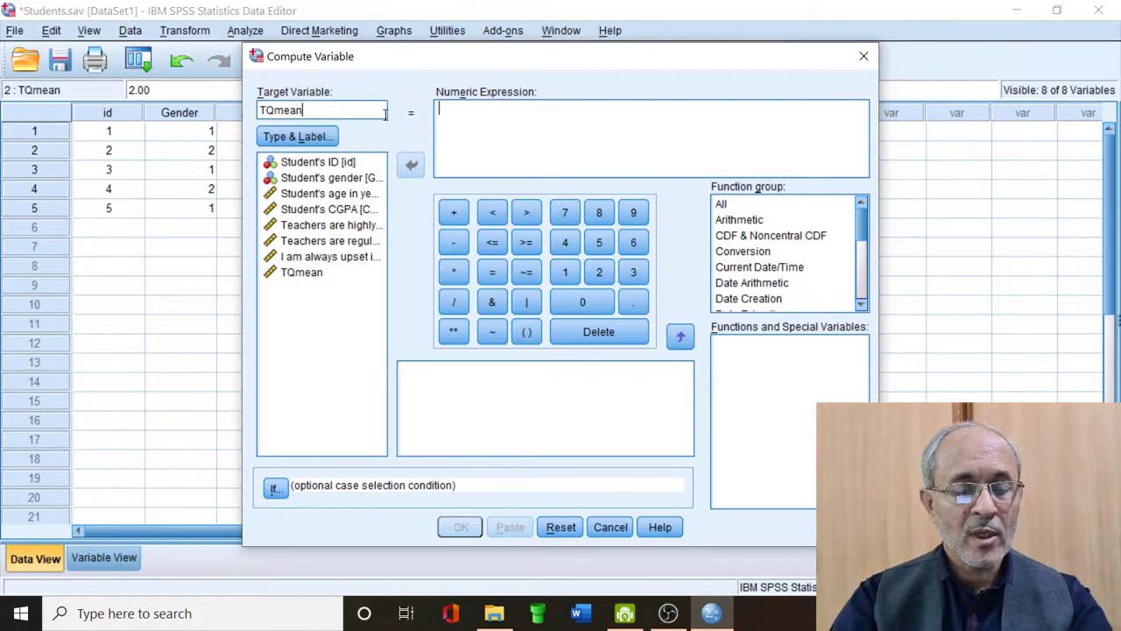
{"action": "type", "text": "2"}
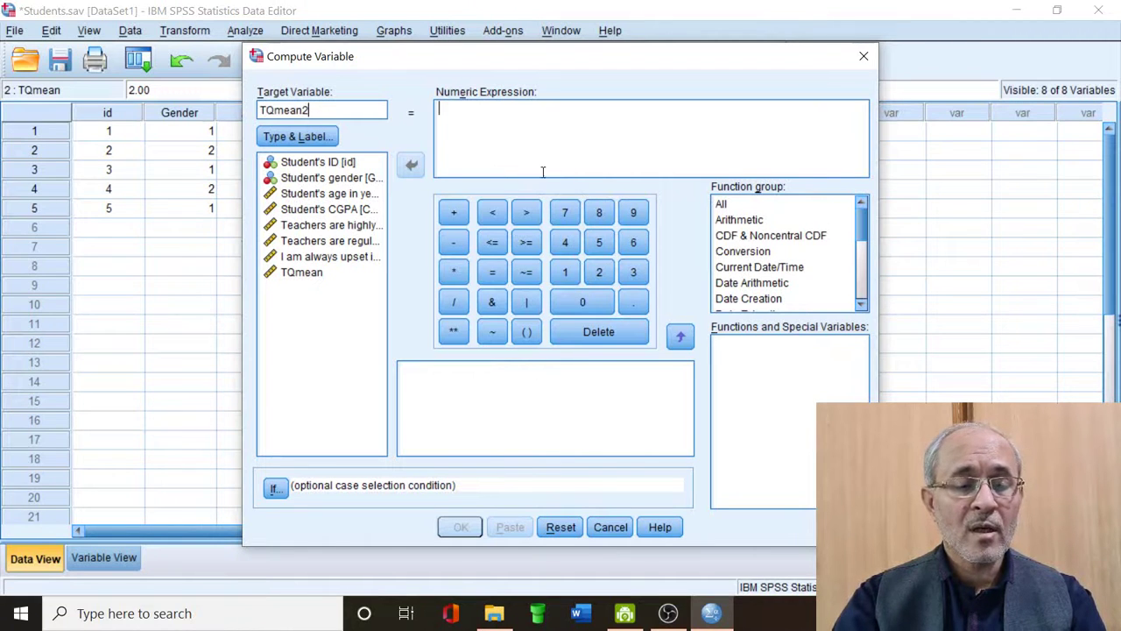
Insert the Mean function from the All function group into the numeric expression.
{"action": "left_click", "coordinate": [723, 207]}
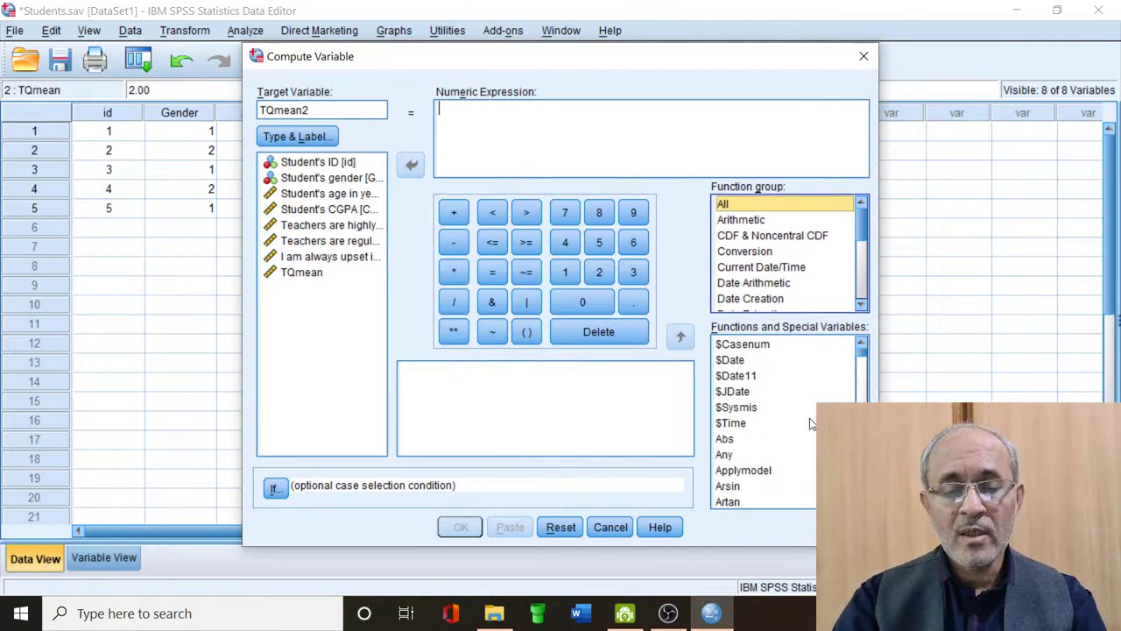
{"action": "scroll", "coordinate": [762, 420], "scroll_direction": "down", "scroll_amount": 20}
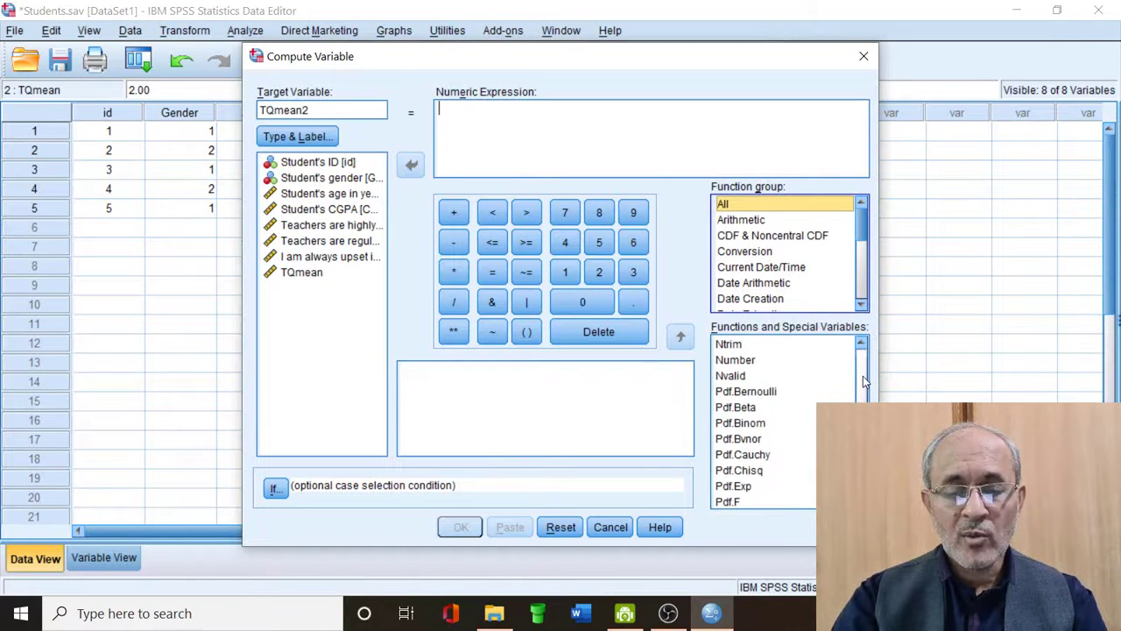
{"action": "scroll", "coordinate": [862, 375], "scroll_direction": "up", "scroll_amount": 3}
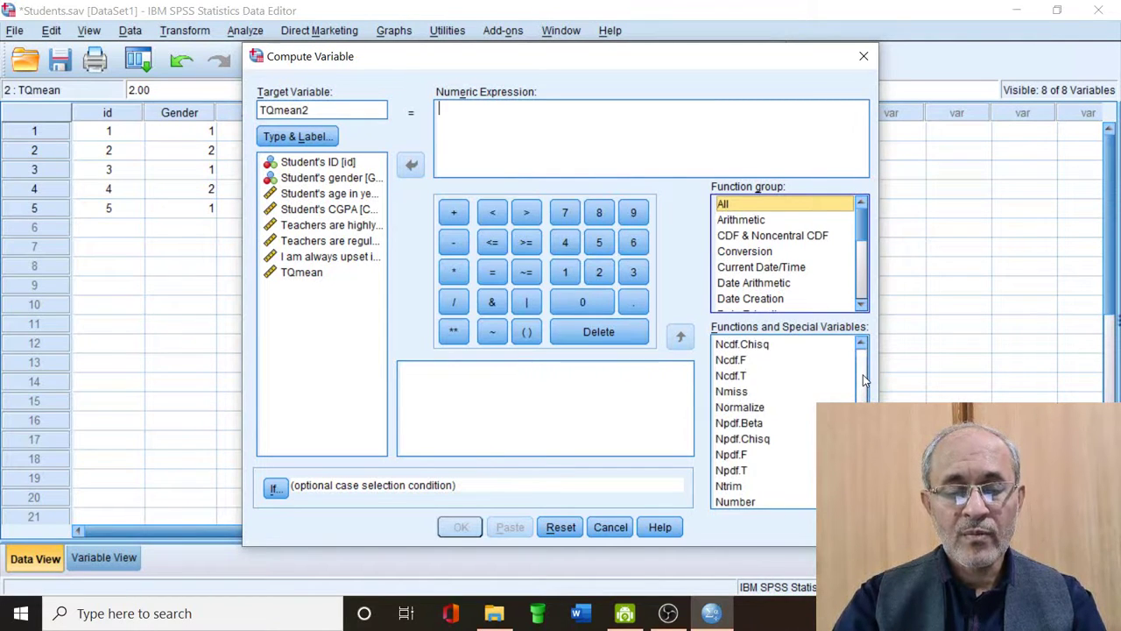
{"action": "scroll", "coordinate": [862, 374], "scroll_direction": "up", "scroll_amount": 3}
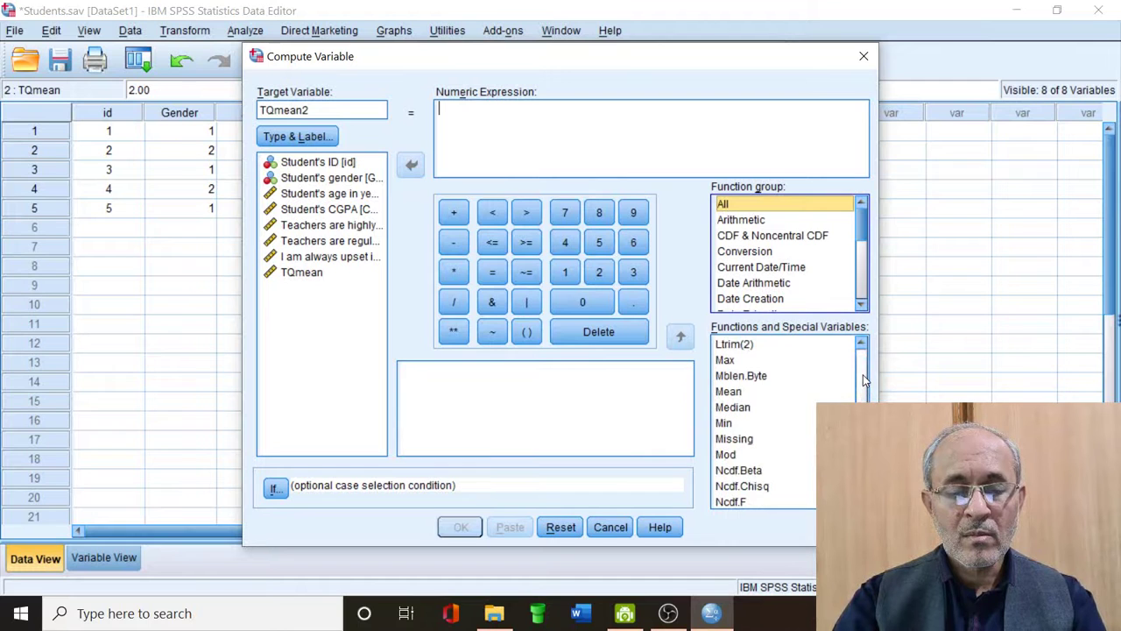
{"action": "left_click", "coordinate": [742, 393]}
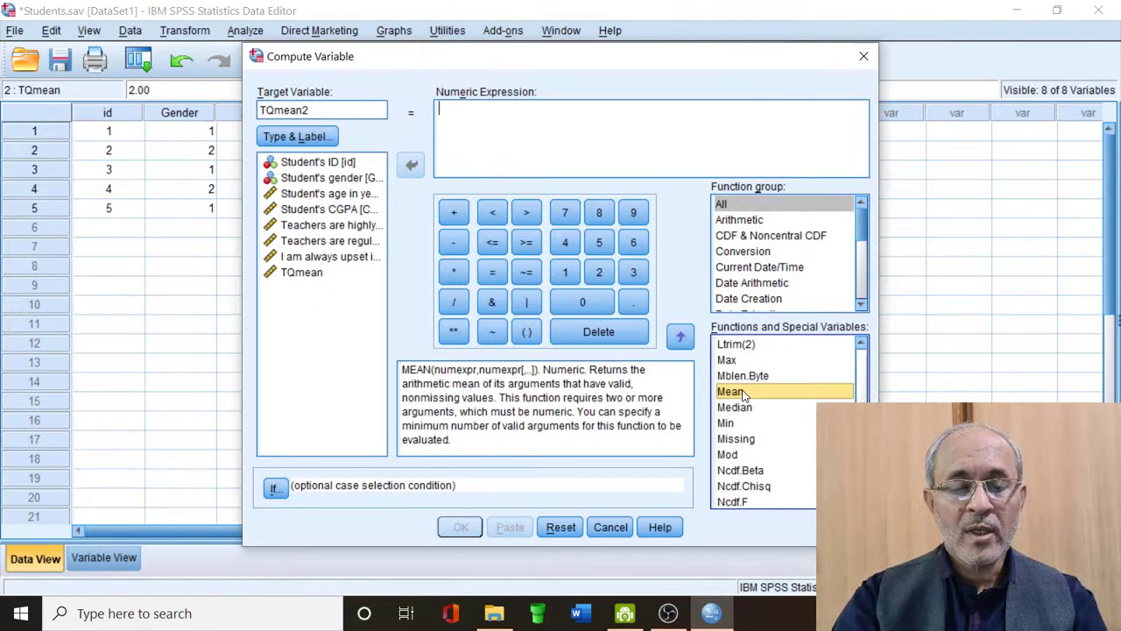
{"action": "left_click", "coordinate": [680, 341]}
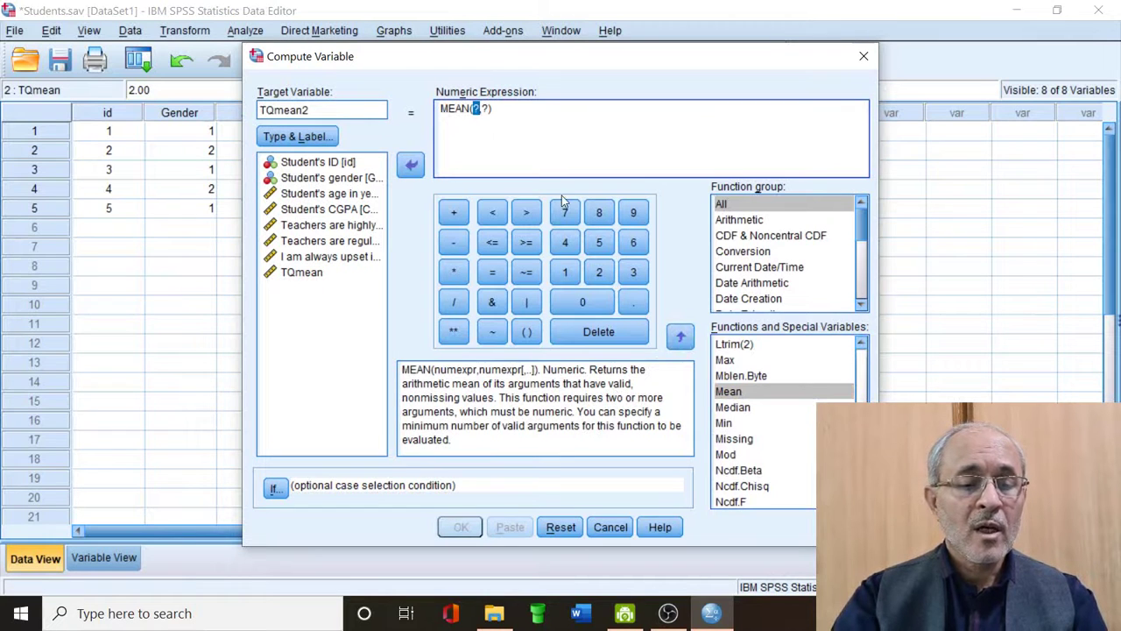
Replace the first placeholder argument of the MEAN function with TQ1, the first teacher question variable.
{"action": "left_click", "coordinate": [536, 110]}
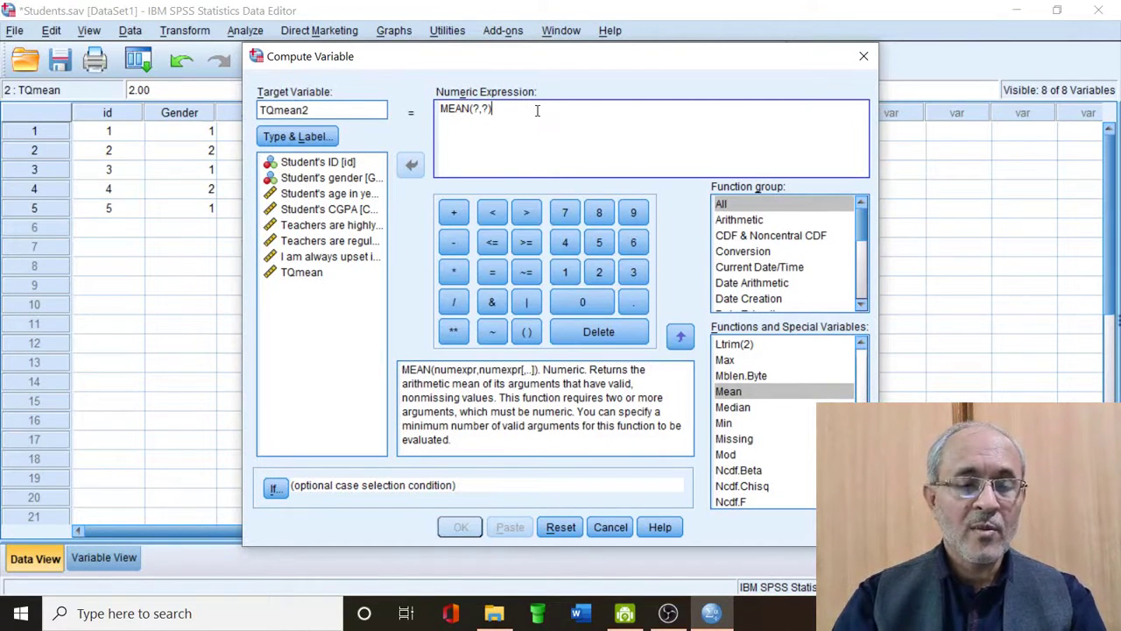
{"action": "left_click", "coordinate": [478, 111]}
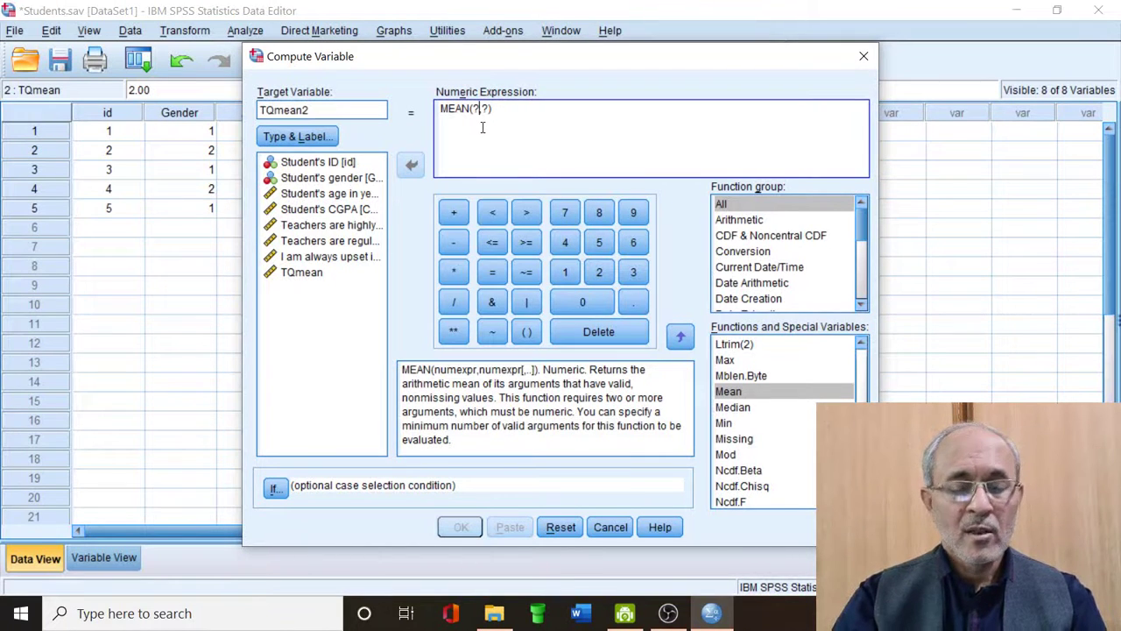
{"action": "key", "text": "BackSpace"}
{"action": "key", "text": "BackSpace"}
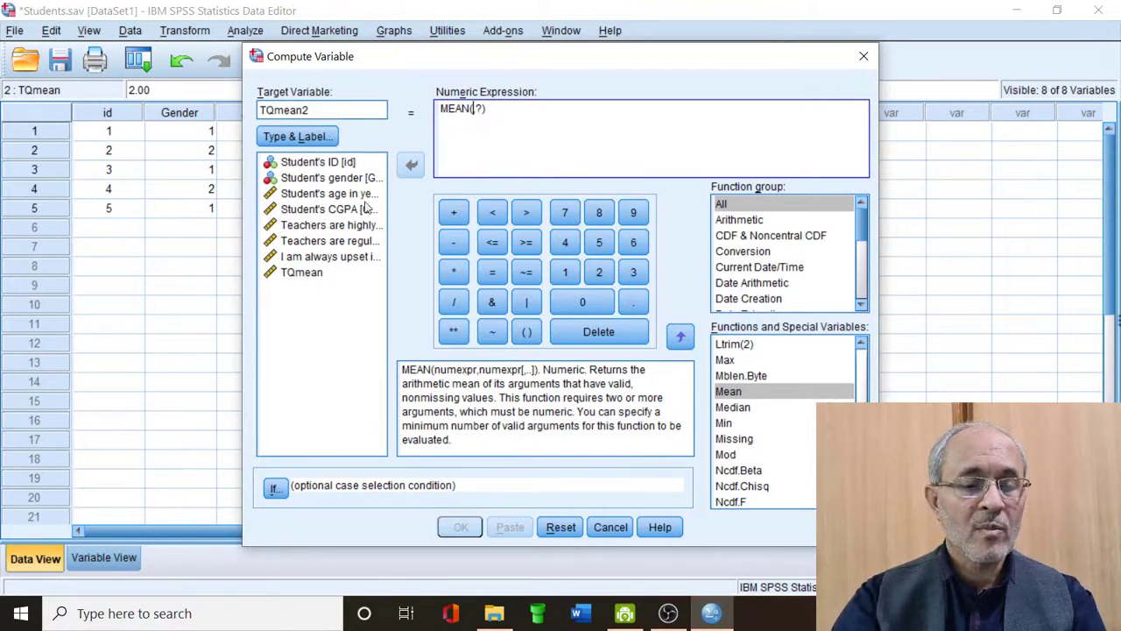
{"action": "left_click", "coordinate": [346, 230]}
{"action": "left_click", "coordinate": [346, 229]}
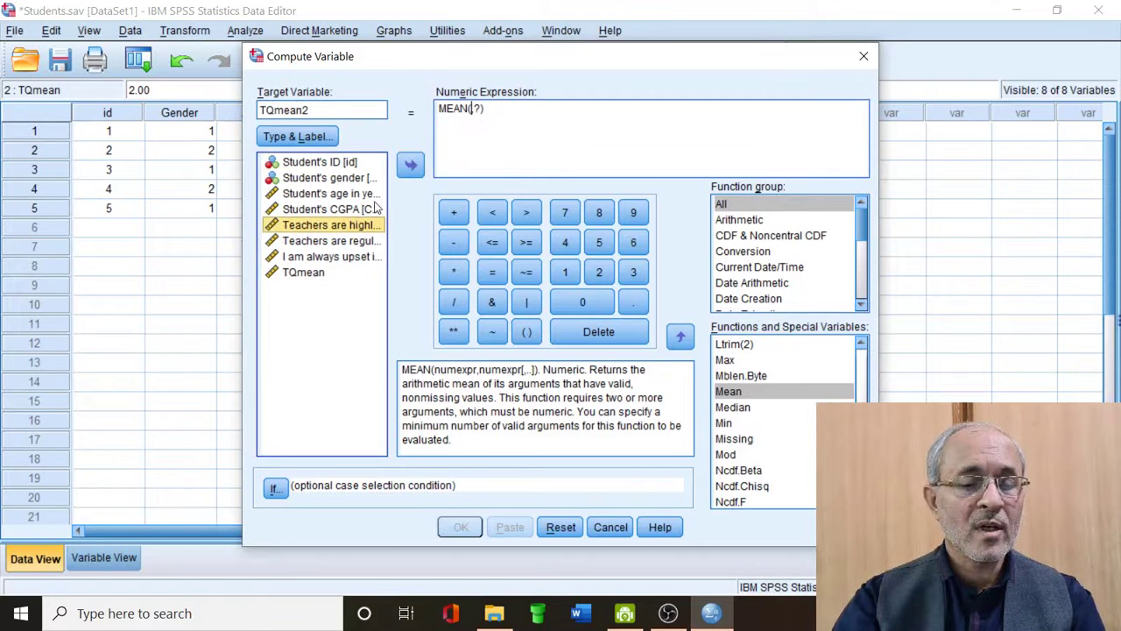
{"action": "left_click", "coordinate": [412, 166]}
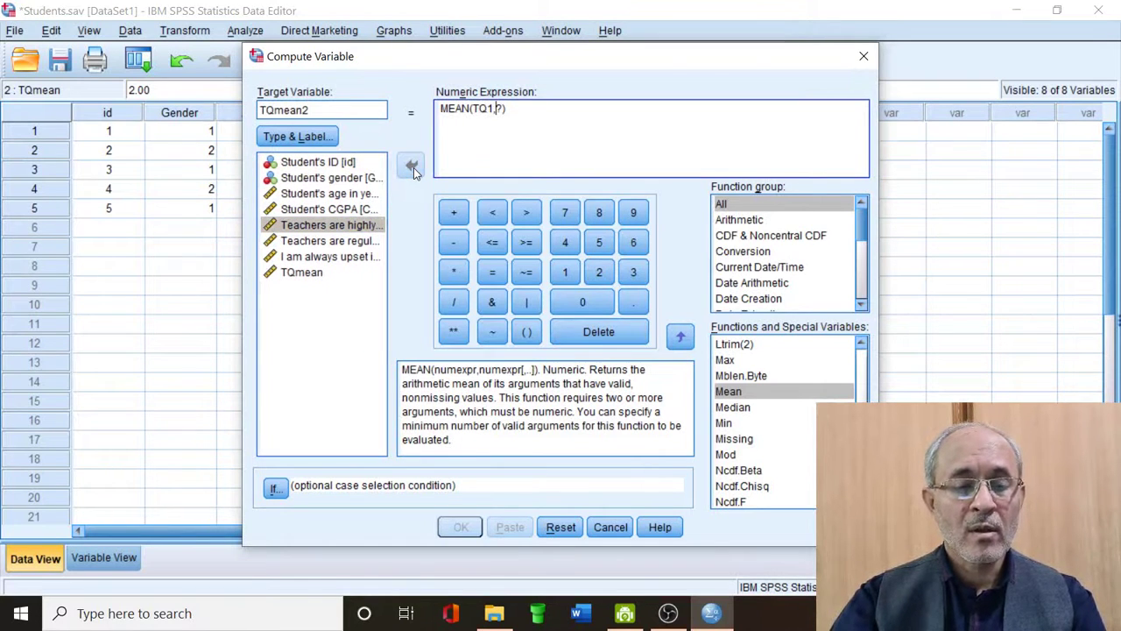
Replace the remaining placeholder with TQ2 and TQ3 so the expression reads MEAN(TQ1,TQ2,TQ3).
{"action": "key", "text": "Delete"}
{"action": "key", "text": "Delete"}
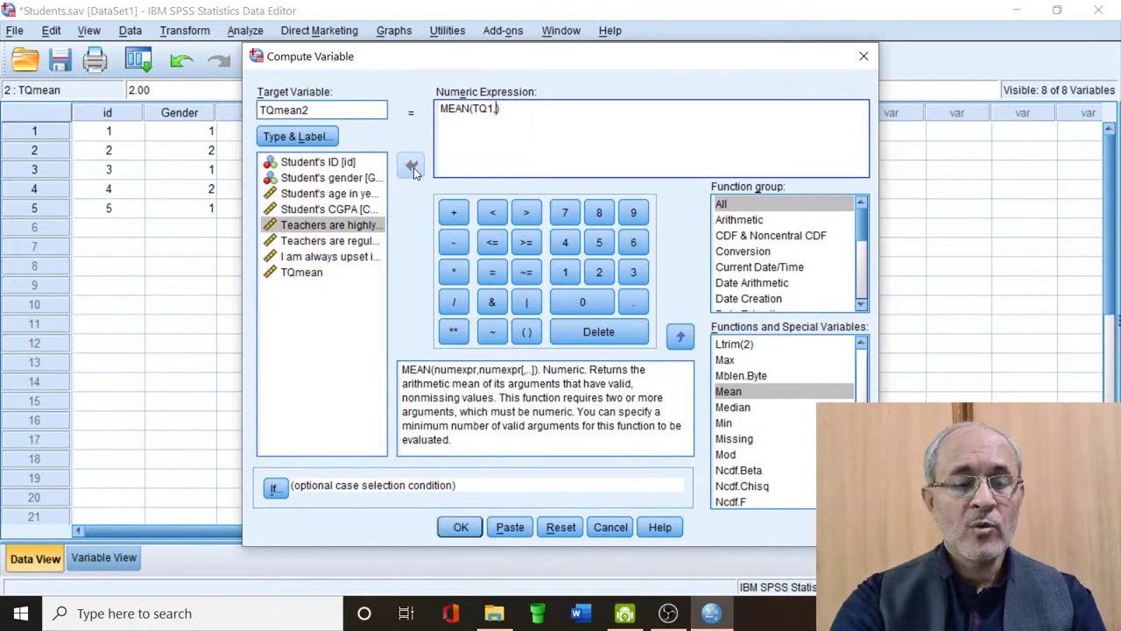
{"action": "type", "text": ","}
{"action": "left_click", "coordinate": [366, 242]}
{"action": "left_click", "coordinate": [412, 167]}
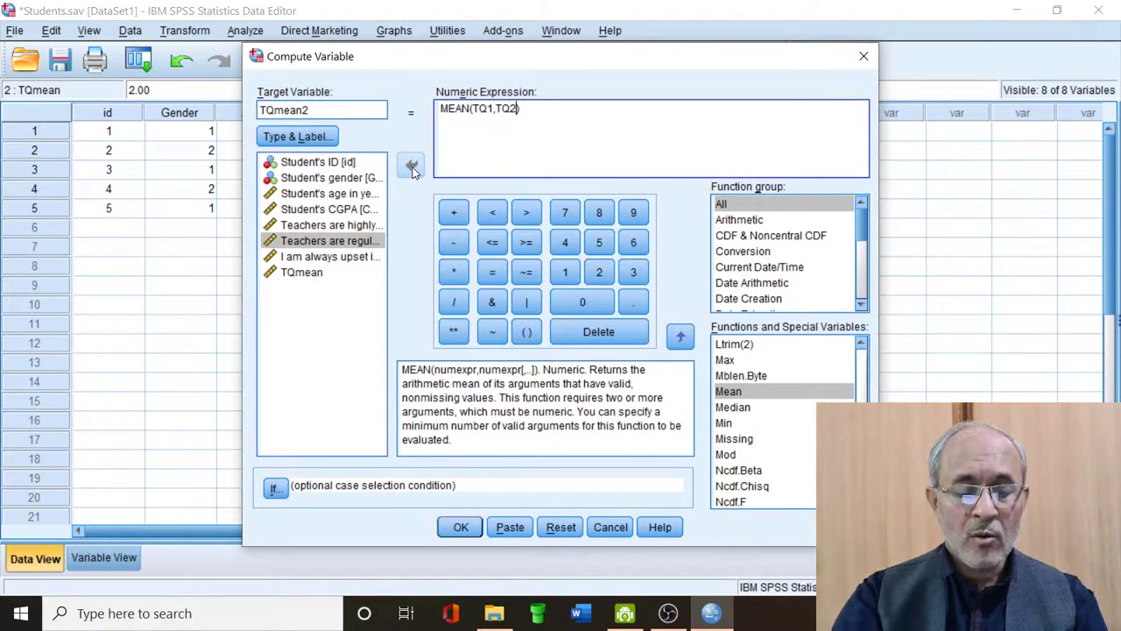
{"action": "type", "text": ","}
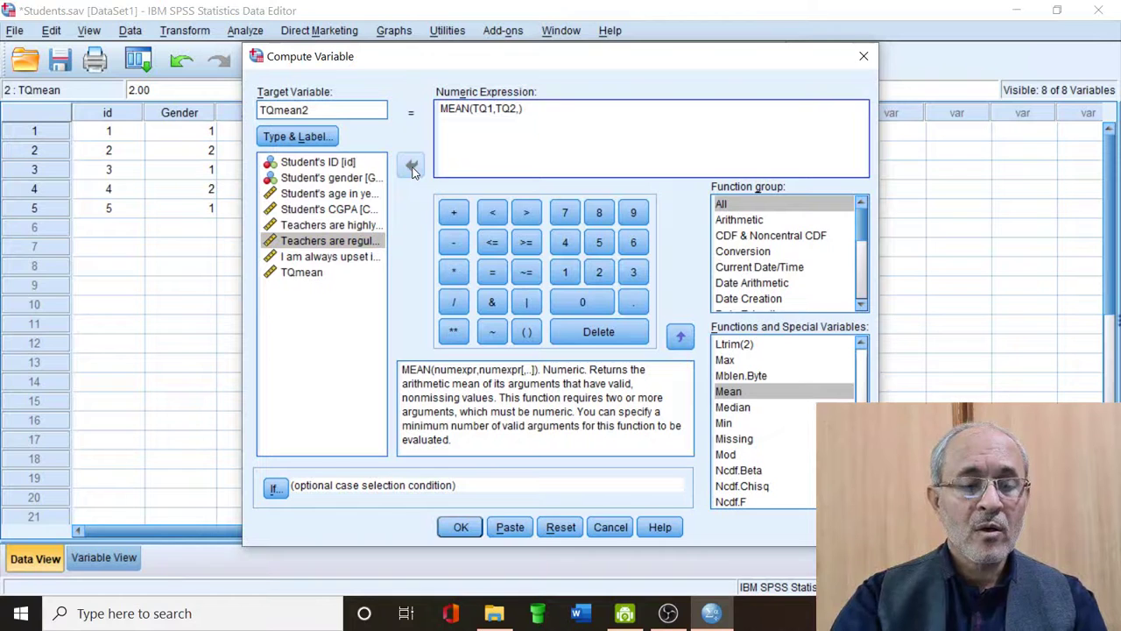
{"action": "left_click", "coordinate": [364, 259]}
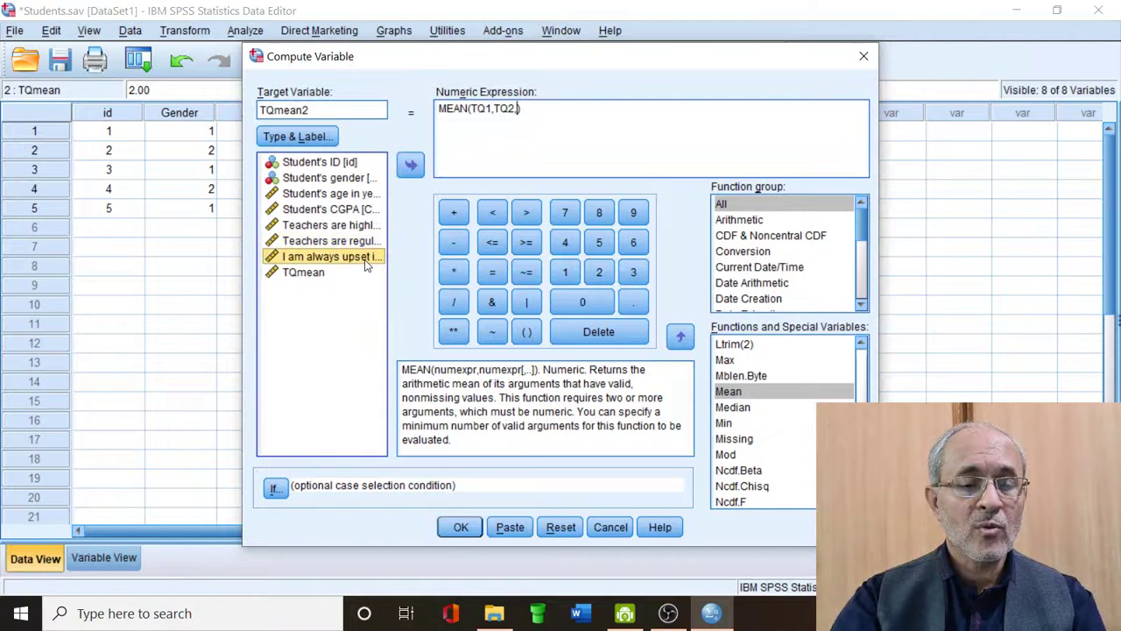
{"action": "left_click", "coordinate": [411, 167]}
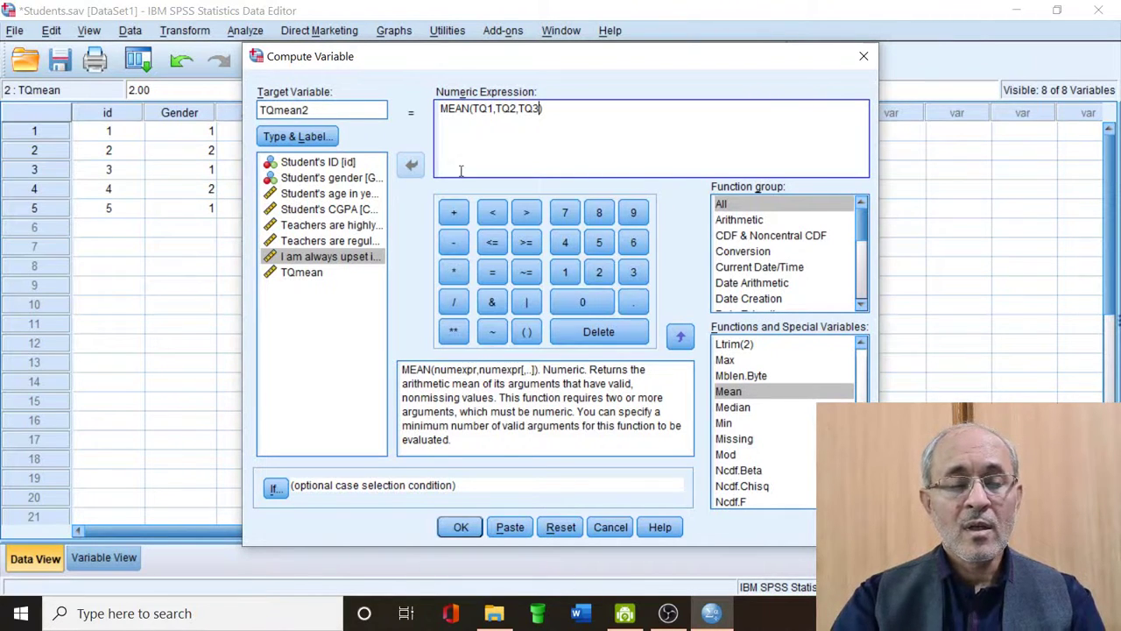
Run the TQmean2 computation and close the output document without saving it.
{"action": "left_click", "coordinate": [459, 527]}
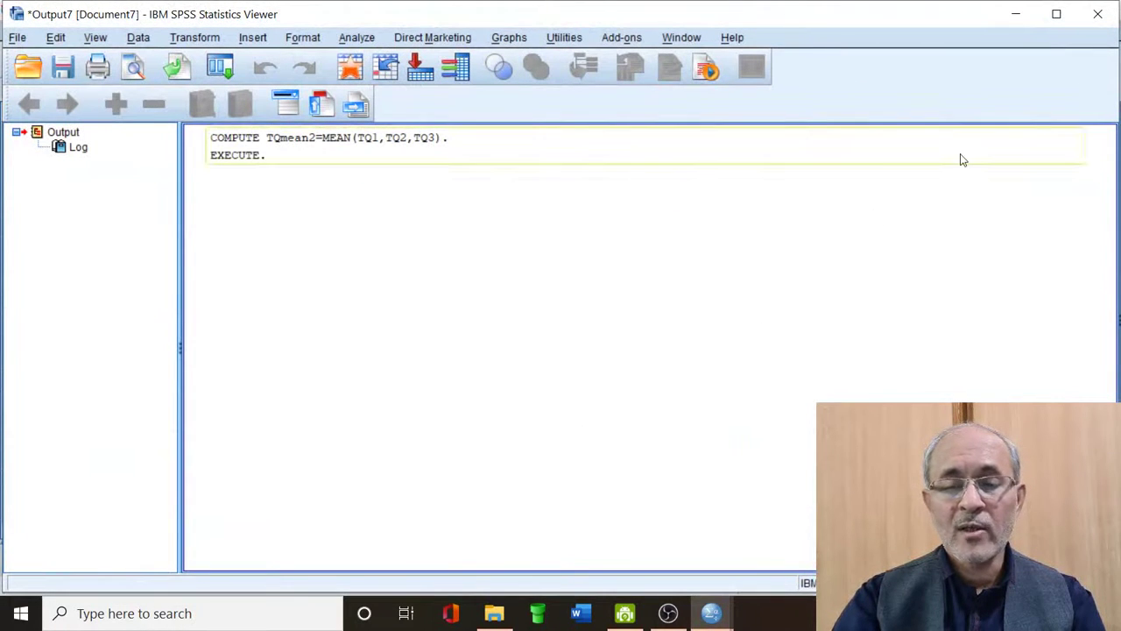
{"action": "left_click", "coordinate": [1096, 16]}
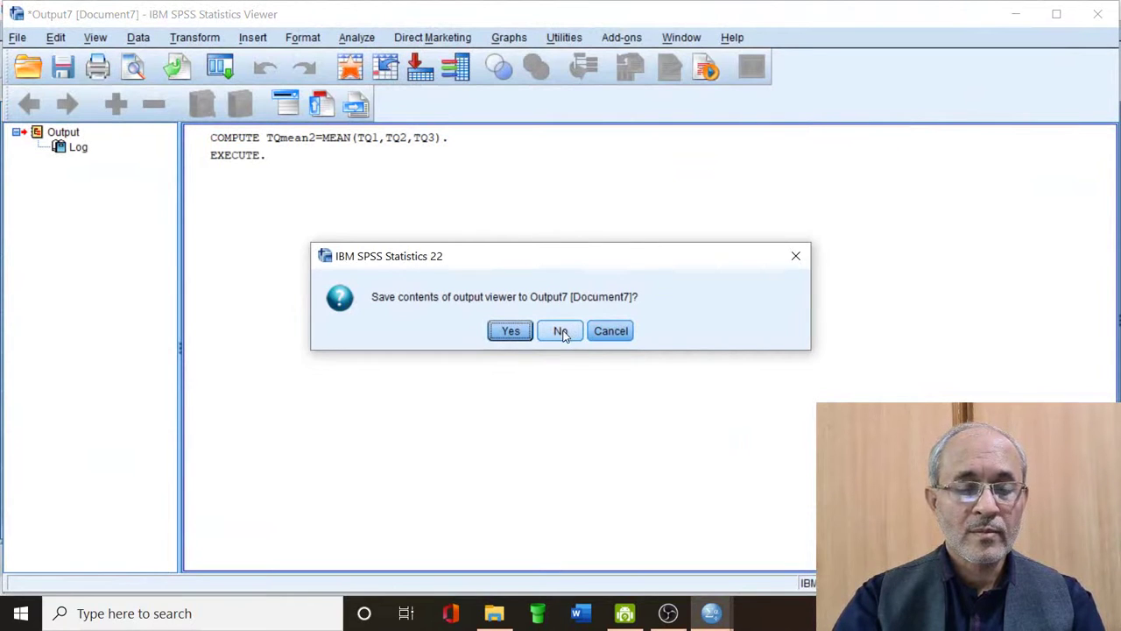
{"action": "left_click", "coordinate": [563, 331]}
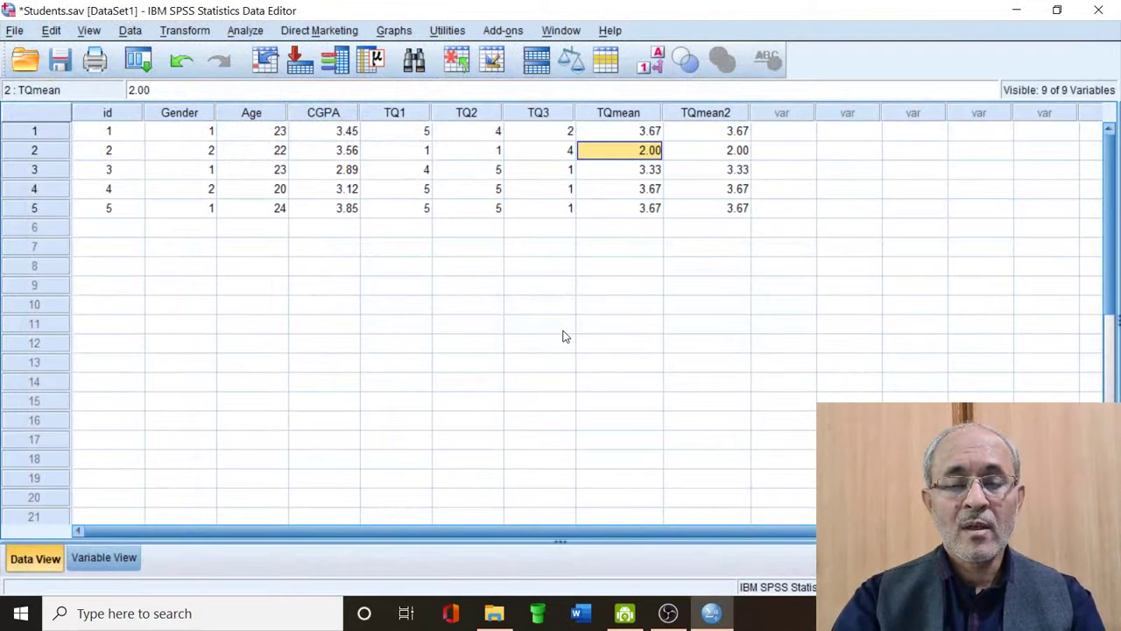